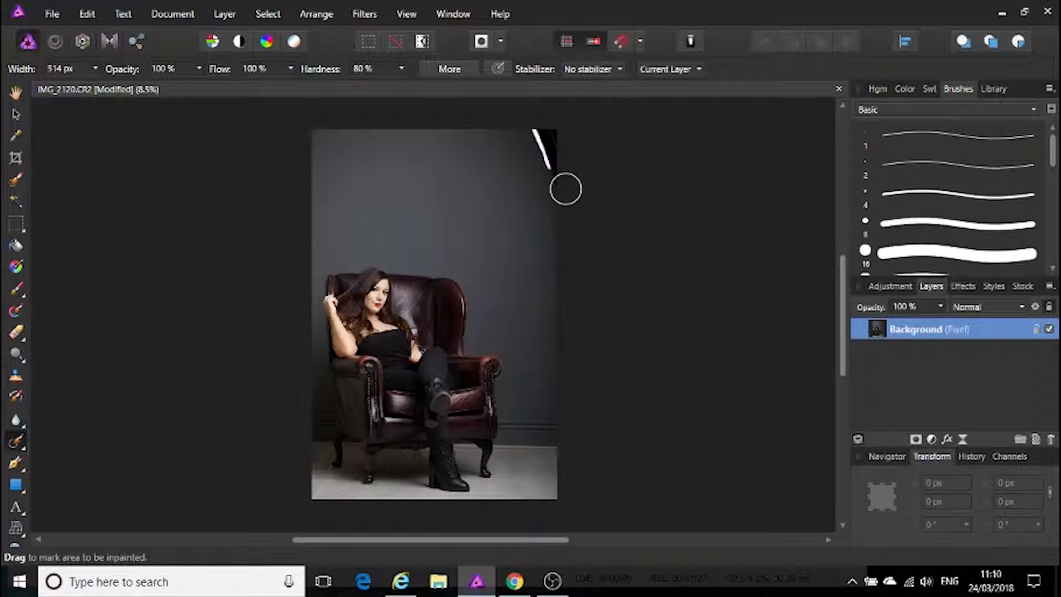
- Remove the black object with the white edge from the photo's upper-right corner with the Inpainting Brush
click(16, 442)
click(72, 504)
mouse_move(556, 182)
mouse_down()
mouse_move(550, 135)
mouse_move(533, 133)
mouse_up()
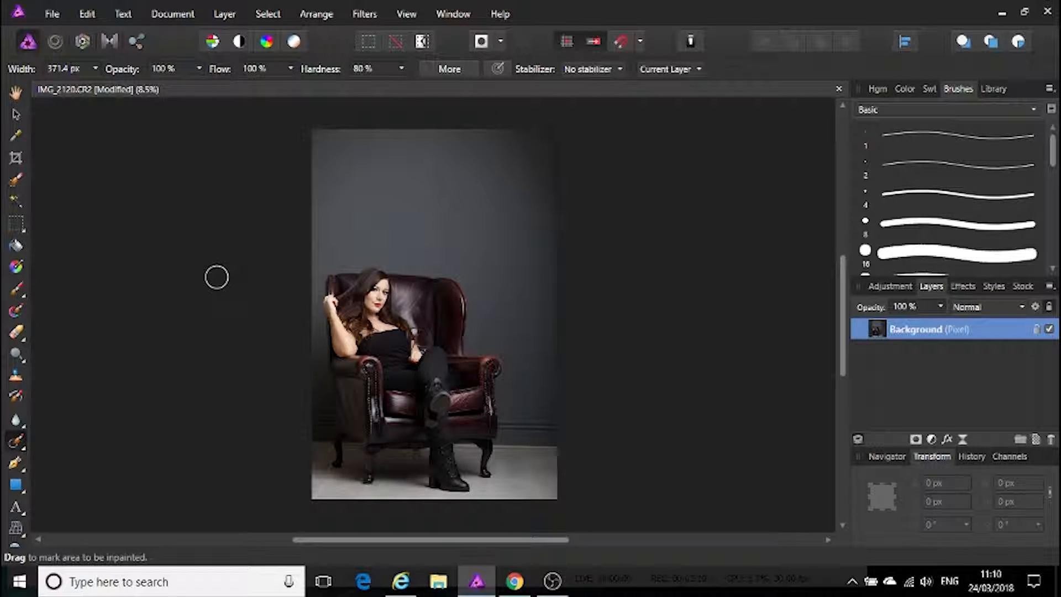
- Straighten the photo with the Crop tool, using the skirting board behind the chair as the horizontal reference
key(c)
click(667, 68)
drag(303, 420, 599, 424)
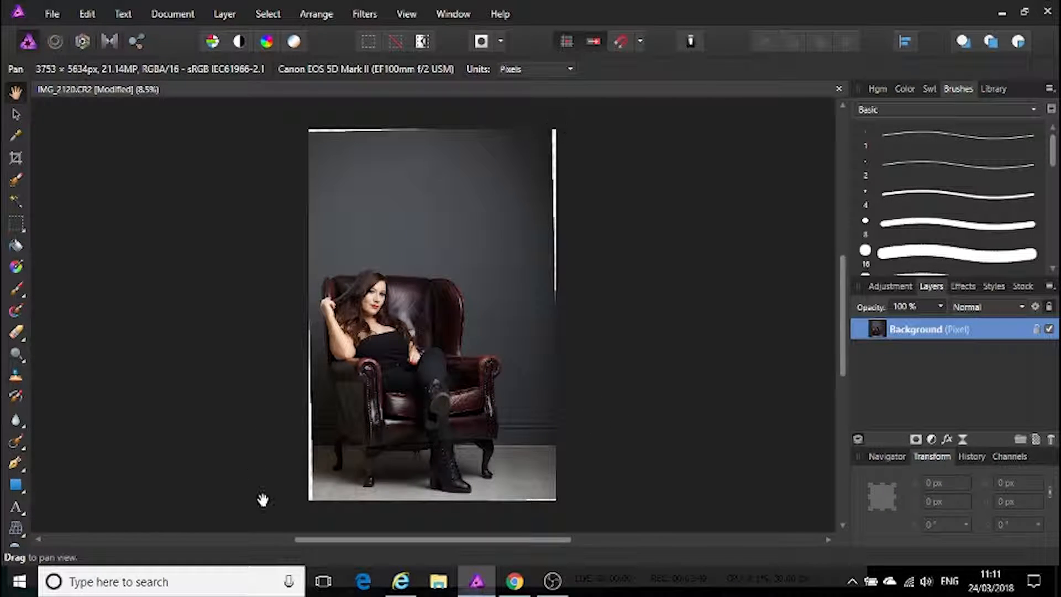
- Crop the photo in Original Ratio mode to cut away the white slivers around the edges
click(220, 69)
click(206, 105)
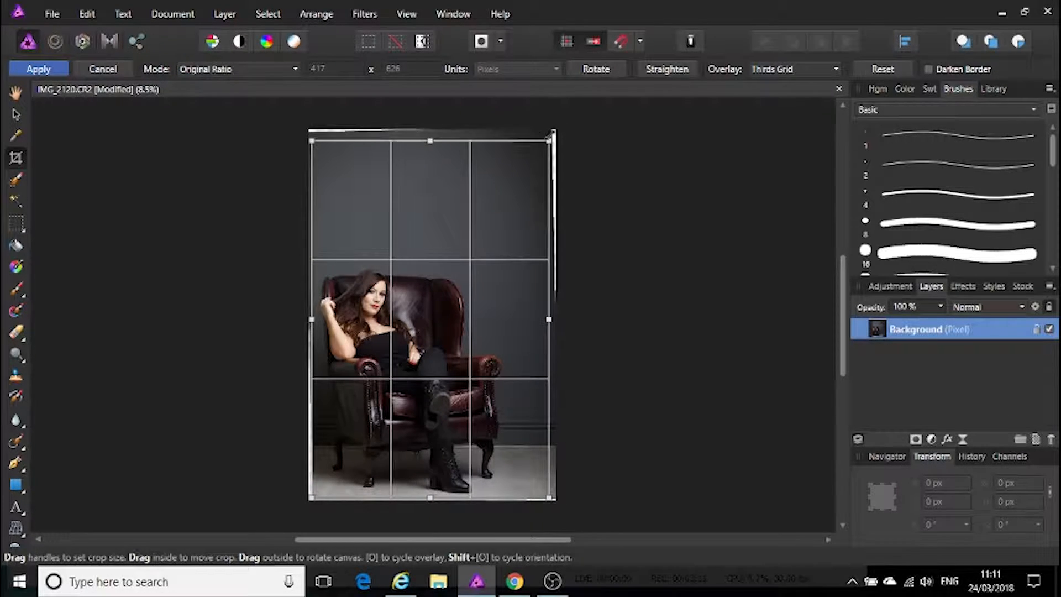
key(h)
- Inpaint the remaining white strip along the left edge of the floor, enlarging the brush for the final stroke
key(j)
drag(308, 446, 311, 507)
drag(308, 455, 309, 512)
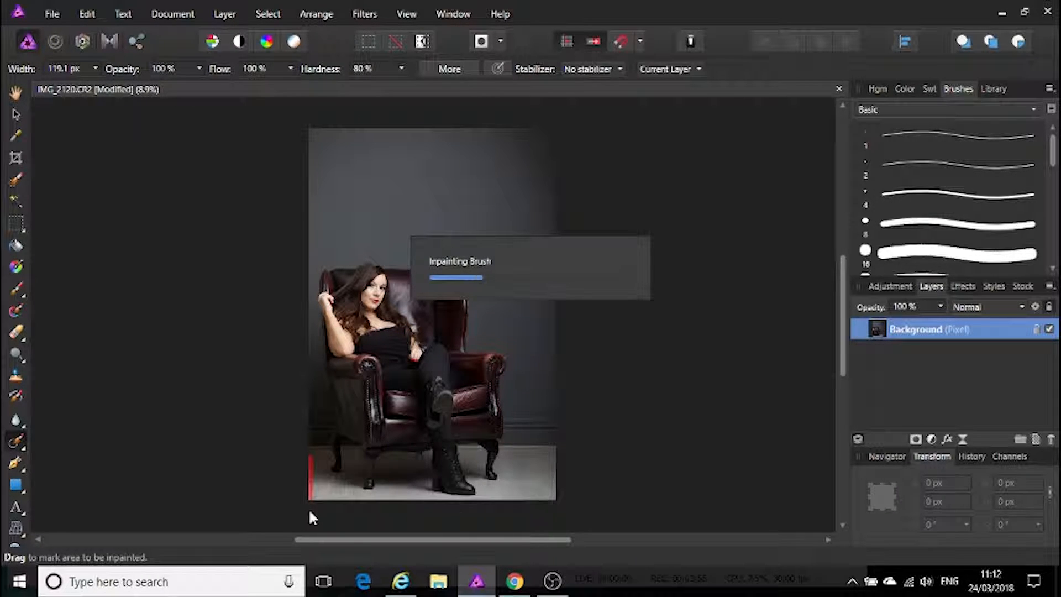
key(bracketright)
drag(310, 454, 313, 509)
- Heal the white strip at the floor's left edge with a 141.9 px Healing Brush sampled from the adjacent floor
drag(15, 440, 56, 440)
click(308, 464)
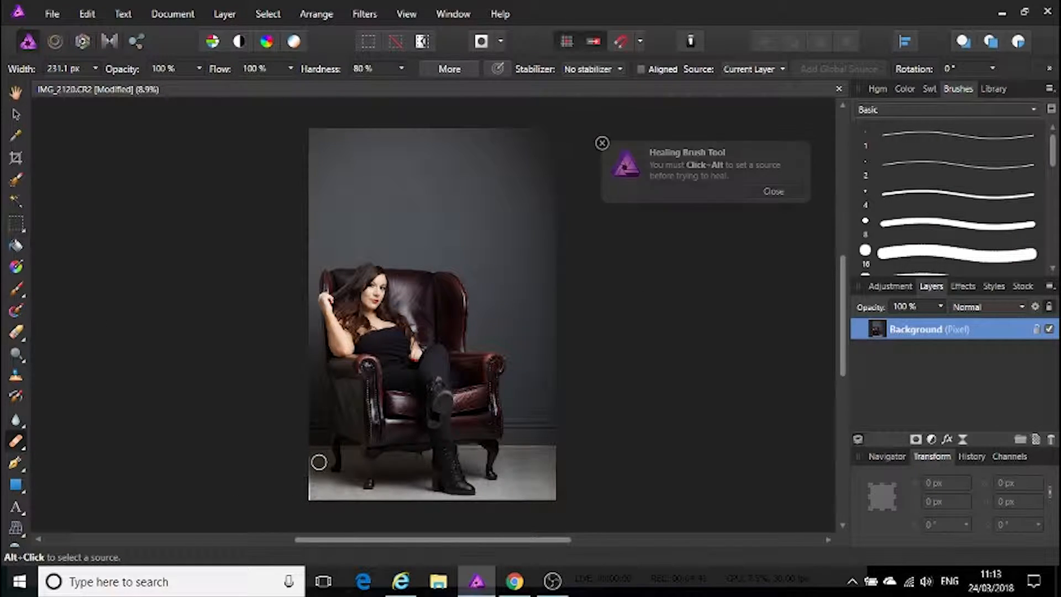
alt+click(319, 462)
key(bracketleft)
key(bracketleft)
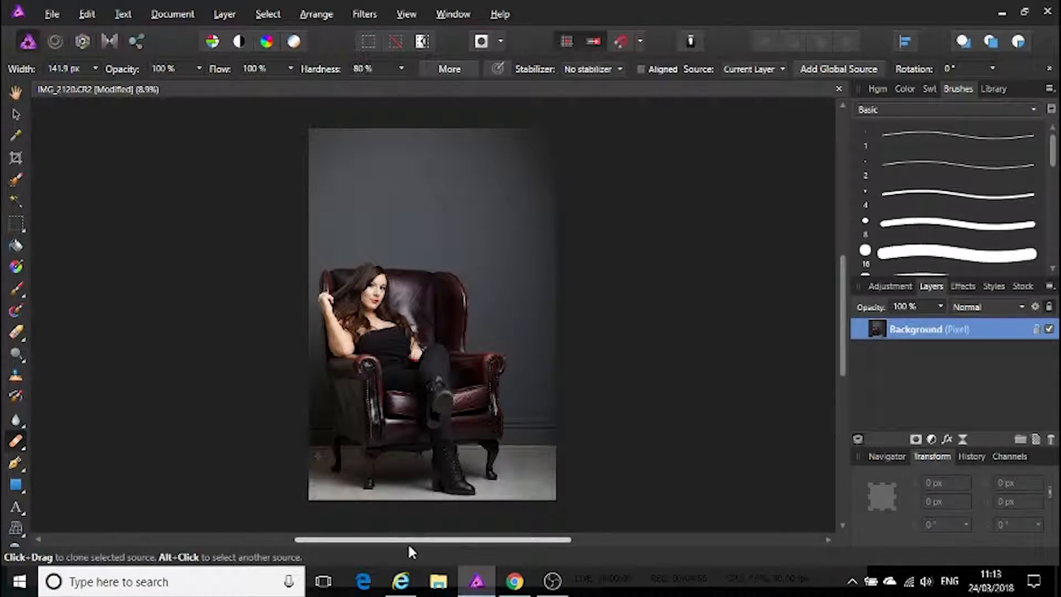
- Switch to Internet Explorer and copy a brown cracked texture from the "grunge background" image results
click(401, 581)
scroll(386, 380, down, 15)
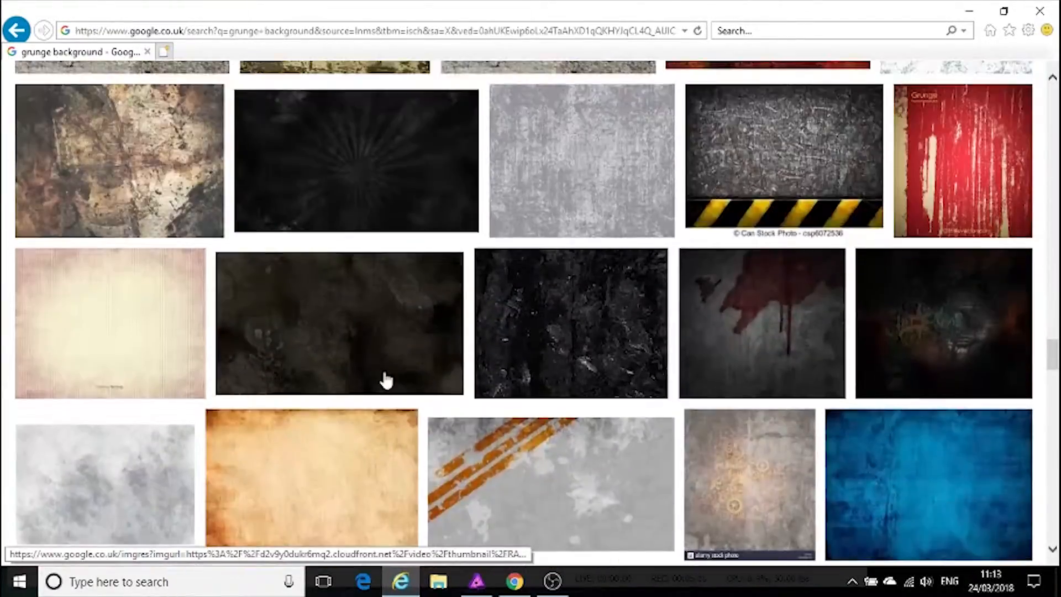
scroll(385, 379, up, 20)
click(353, 287)
scroll(542, 350, down, 3)
right_click(298, 325)
click(332, 396)
- Return to Affinity Photo and paste the copied texture as a layer above the portrait
click(476, 580)
click(87, 14)
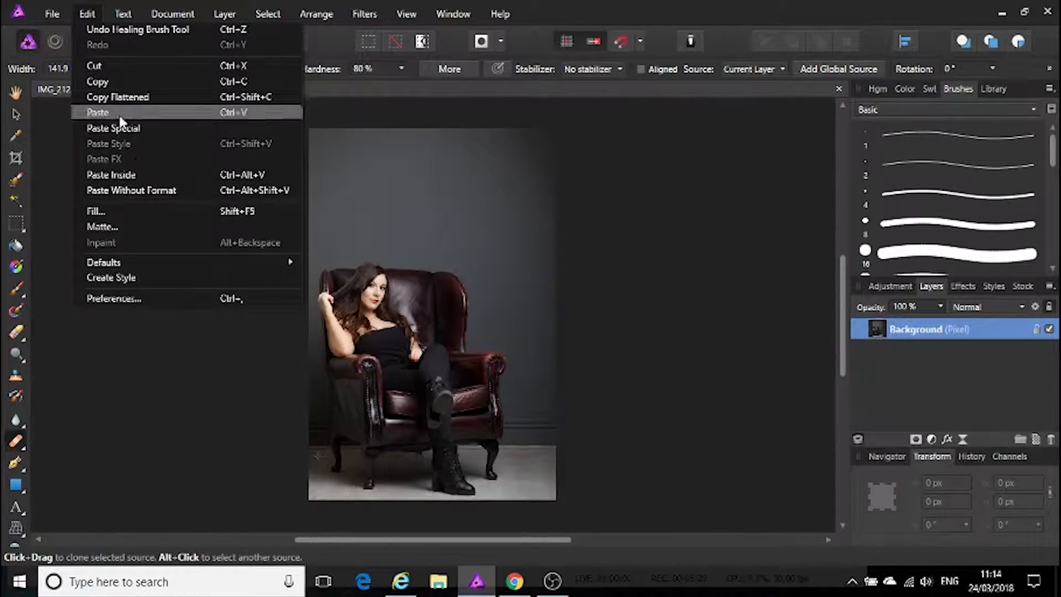
click(121, 115)
- Stretch the texture to about 3692 × 4625 px so it covers the wall from the photo's top to the floor line
click(16, 114)
drag(433, 278, 433, 127)
drag(367, 240, 307, 240)
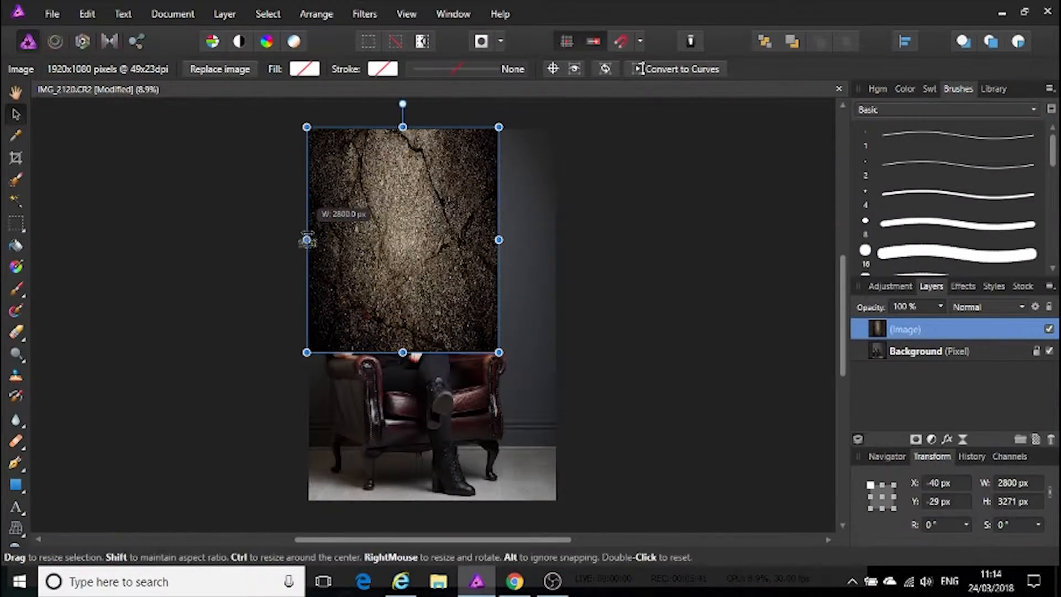
drag(499, 239, 556, 240)
drag(432, 351, 432, 445)
click(637, 209)
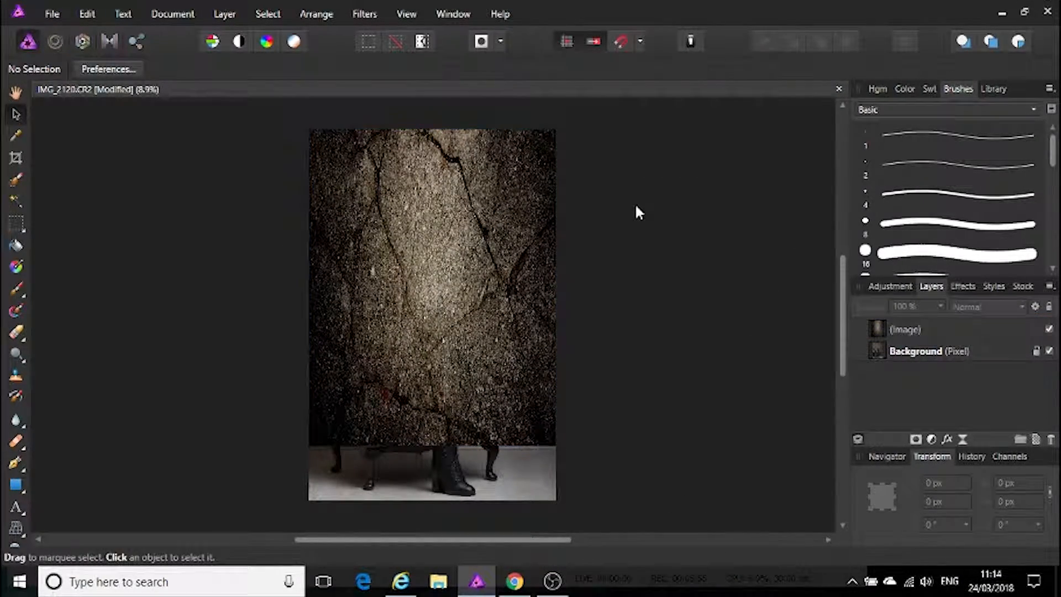
- Set the texture layer's blend mode to Soft Light and its opacity to 65%
click(918, 331)
click(987, 306)
scroll(989, 249, down, 5)
scroll(978, 111, up, 5)
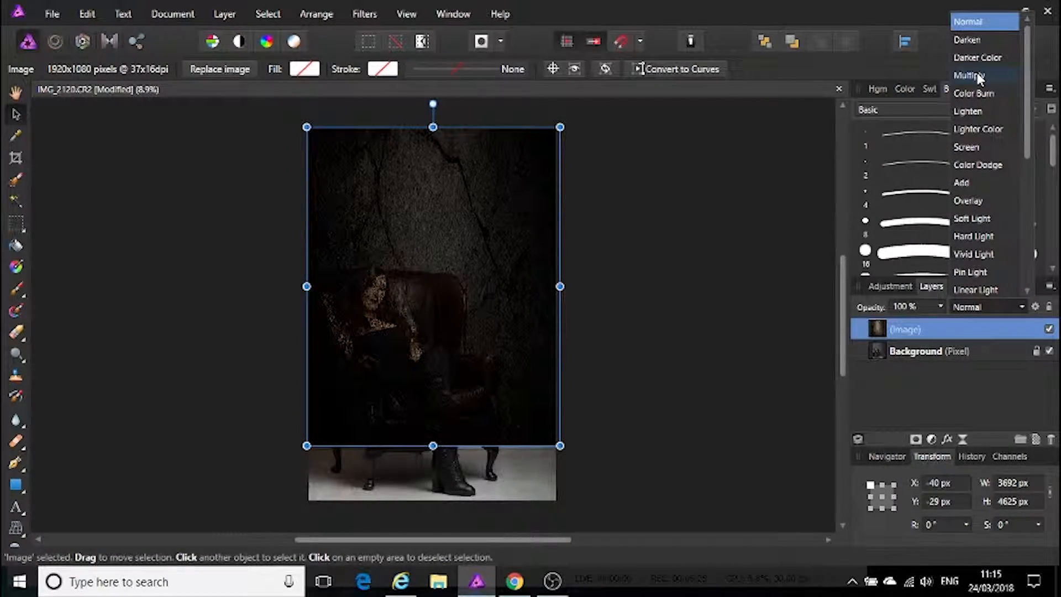
click(975, 220)
click(939, 306)
drag(944, 322, 906, 328)
- Add a mask to the texture layer
click(908, 379)
click(908, 379)
click(906, 330)
click(915, 439)
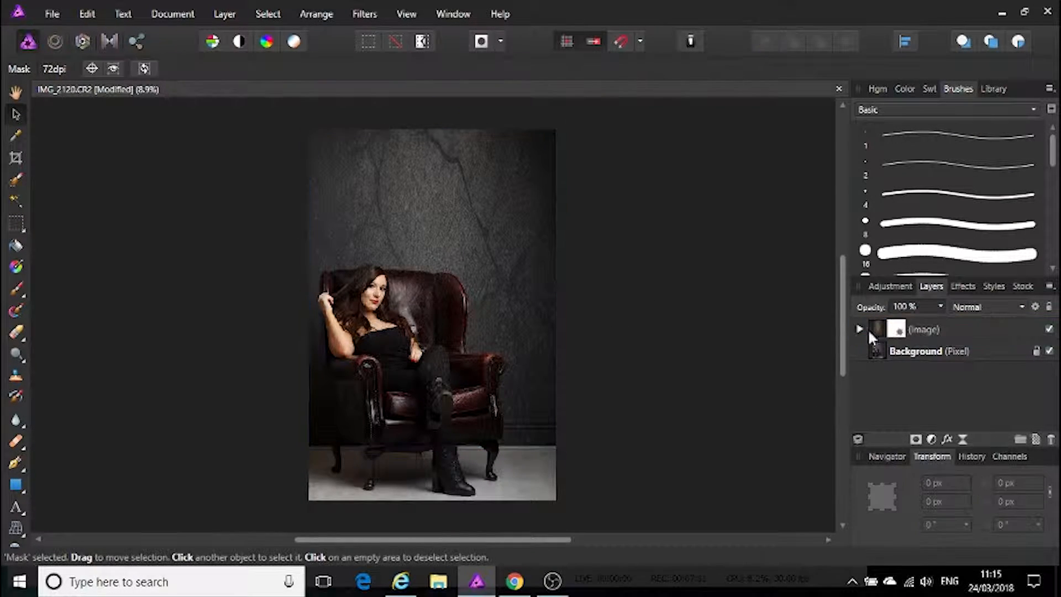
- Paint the mask to hide the texture over the woman and chair, checking coverage by briefly hiding the Background layer
key(b)
mouse_move(385, 350)
mouse_down()
mouse_move(398, 425)
mouse_move(443, 442)
mouse_move(470, 426)
mouse_move(479, 378)
mouse_move(457, 404)
mouse_move(435, 373)
mouse_move(384, 426)
mouse_move(349, 361)
mouse_up()
mouse_move(373, 284)
mouse_down()
mouse_move(407, 313)
mouse_move(351, 441)
mouse_move(480, 408)
mouse_move(369, 297)
mouse_up()
key([)
key([)
key([)
key([)
mouse_move(420, 216)
mouse_down()
mouse_move(411, 238)
mouse_move(423, 221)
mouse_move(430, 253)
mouse_move(443, 219)
mouse_move(406, 261)
mouse_move(354, 261)
mouse_up()
click(1049, 351)
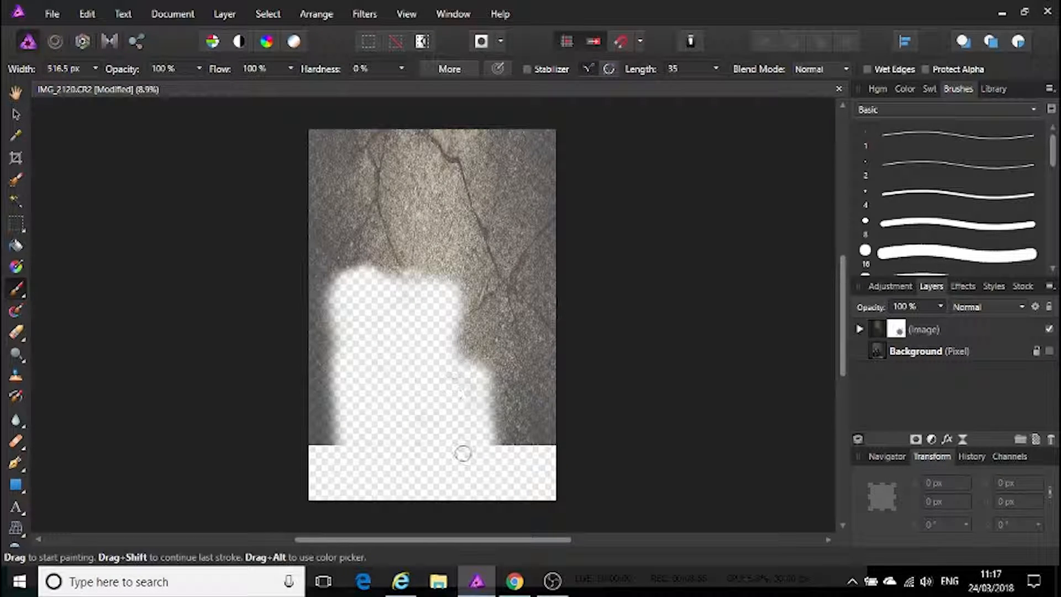
click(1048, 351)
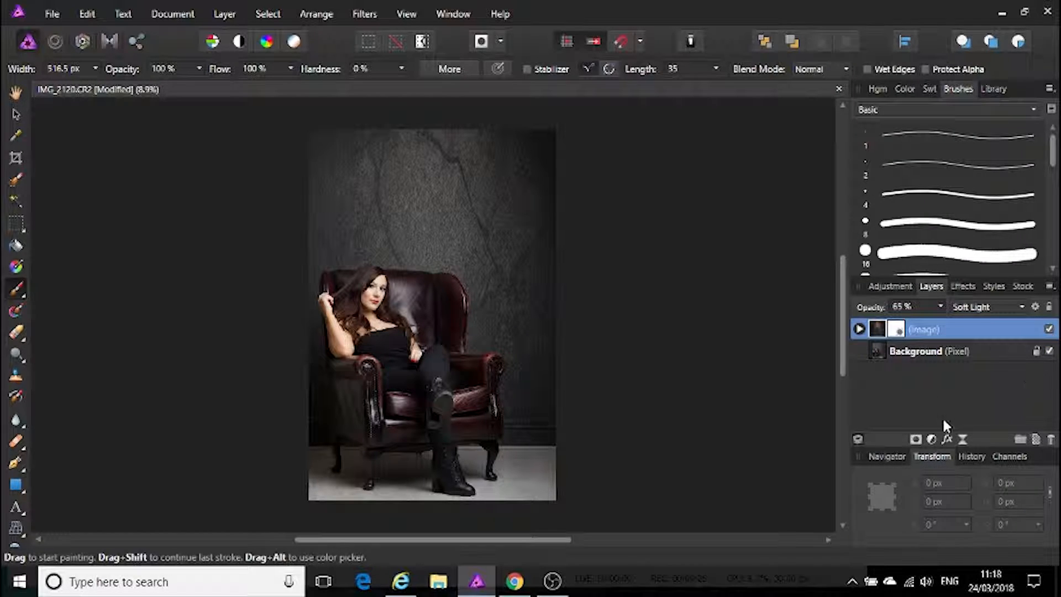
- Add a Curves adjustment and shape an S-curve that lowers the shadows and raises the highlights
click(889, 286)
scroll(1012, 337, down, 5)
click(890, 388)
drag(526, 372, 532, 390)
drag(643, 334, 639, 289)
click(808, 118)
- Reduce the Curves adjustment layer's opacity to 50%
click(932, 286)
click(940, 307)
click(889, 322)
click(606, 272)
- Refine the texture layer's mask around the chair back with the brush width reduced to 165.6 px
key(ctrl+plus)
key(ctrl+plus)
key(ctrl+plus)
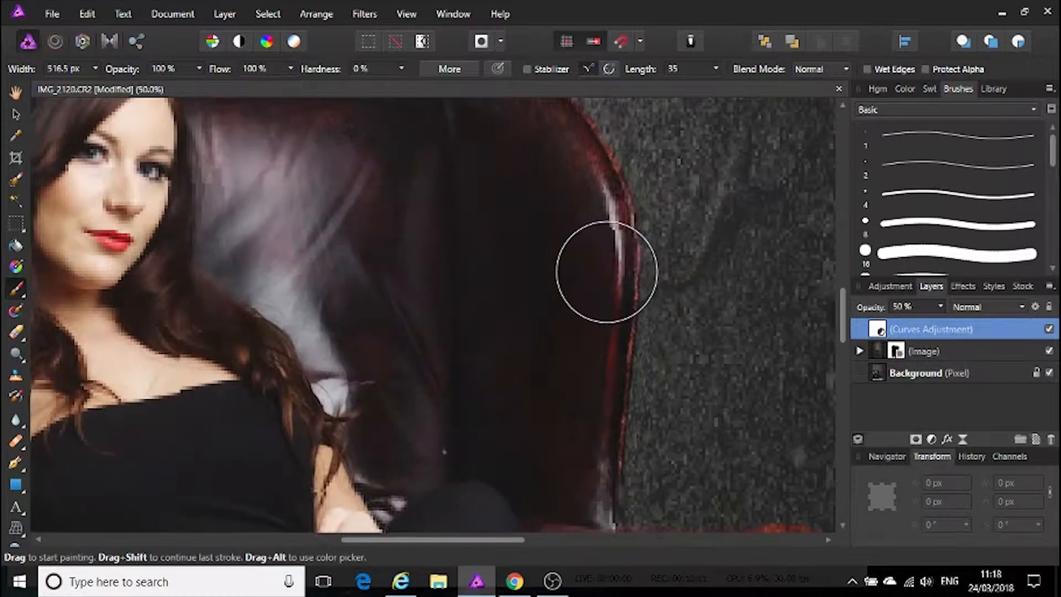
key(ctrl+minus)
key(bracketleft)
key(bracketleft)
key(bracketleft)
key(bracketleft)
key(bracketleft)
key(bracketleft)
click(896, 351)
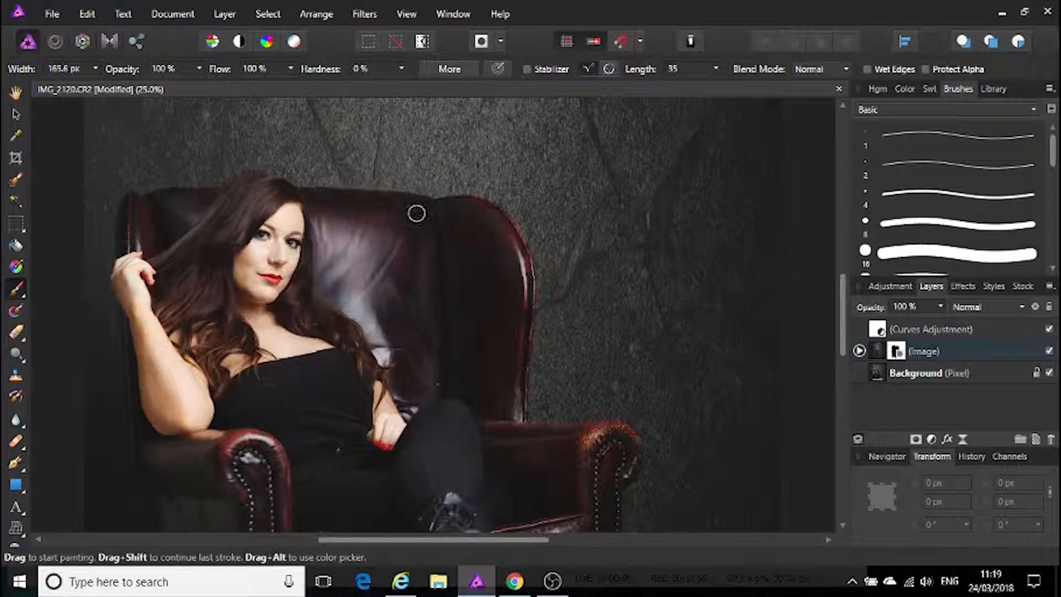
key(ctrl+0)
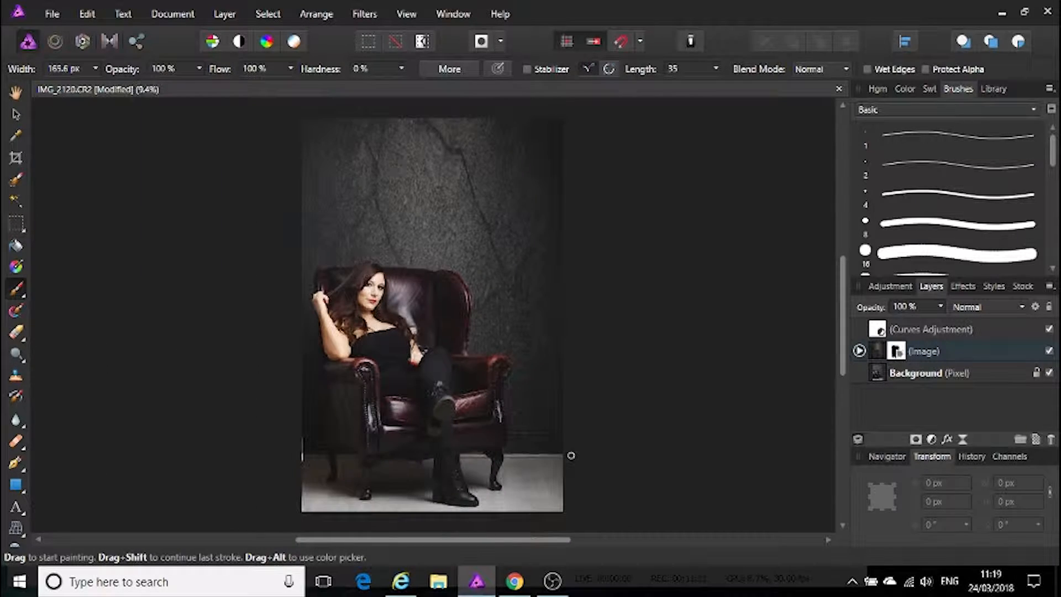
- Heal the floor's lower-left edge on the Background layer with the Healing Brush, sampling the nearby floor
key(s)
key(ctrl+plus)
key(space)
click(16, 93)
mouse_move(308, 457)
mouse_down()
mouse_move(390, 255)
mouse_move(415, 235)
mouse_up()
click(15, 444)
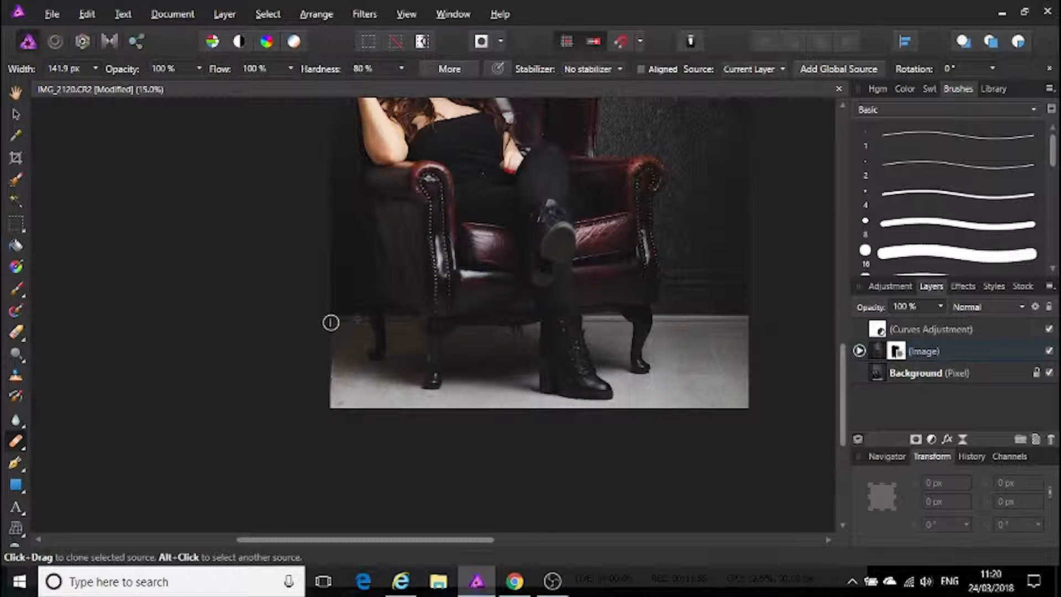
key(ctrl+plus)
key(ctrl+plus)
click(929, 373)
alt+click(179, 306)
drag(97, 332, 92, 254)
mouse_move(102, 468)
mouse_down()
mouse_move(167, 445)
mouse_move(88, 491)
mouse_move(101, 464)
mouse_up()
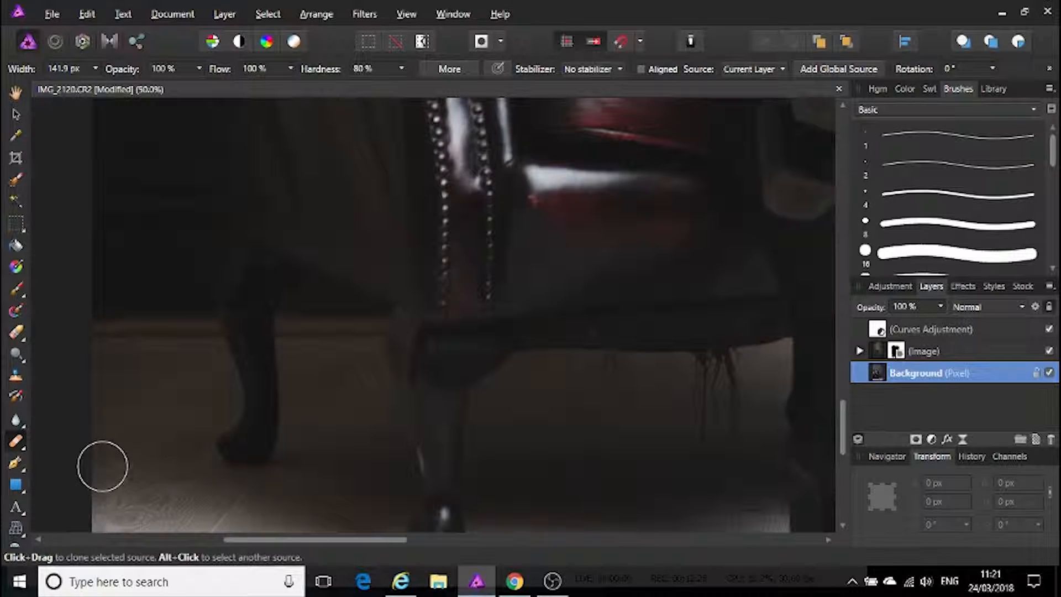
- Inspect the healed floor edge and the whole retouched portrait
key(space)
key(h)
drag(258, 317, 261, 194)
key(ctrl+minus)
key(ctrl+minus)
key(ctrl+minus)
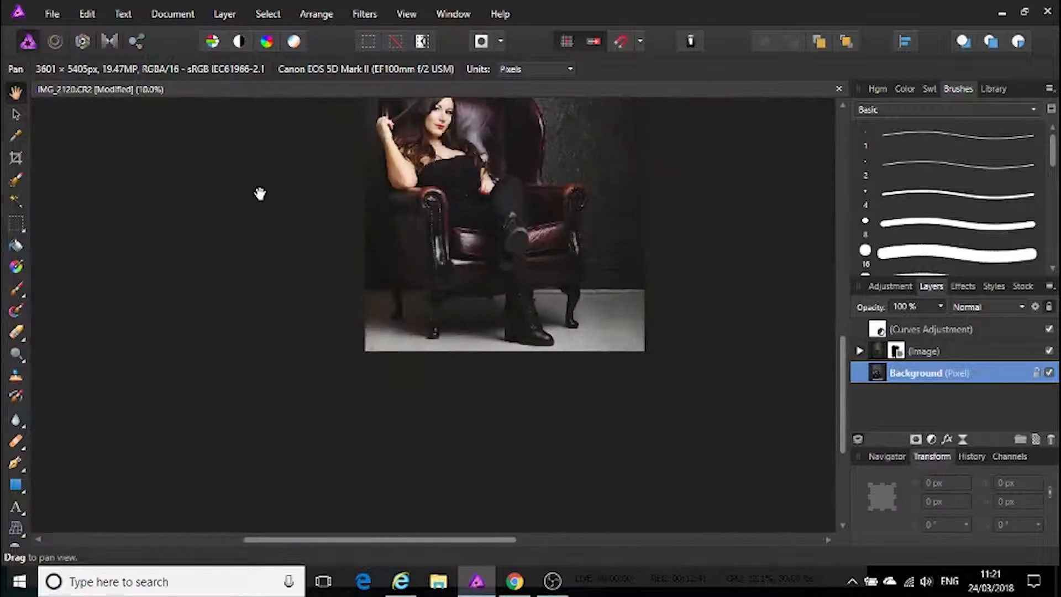
key(ctrl+0)
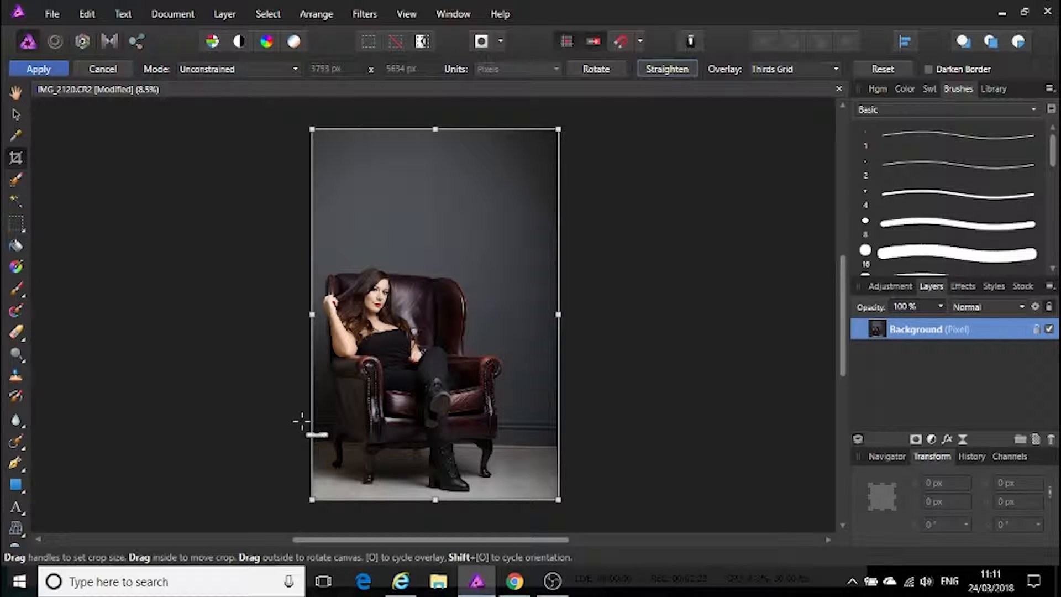
- Straighten the photo along the skirting board and apply the rotation
drag(303, 420, 600, 424)
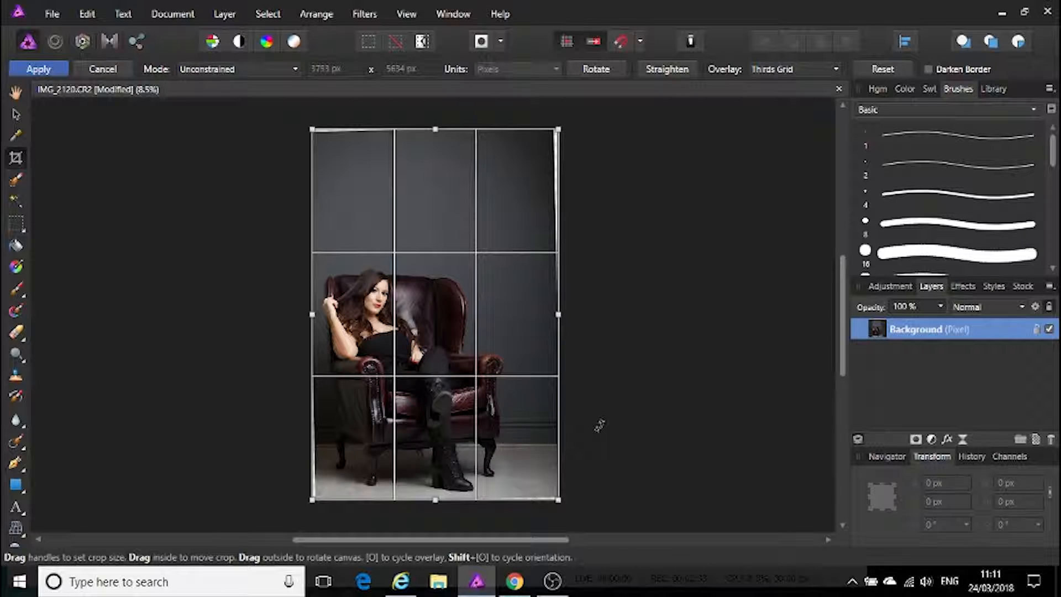
key(Return)
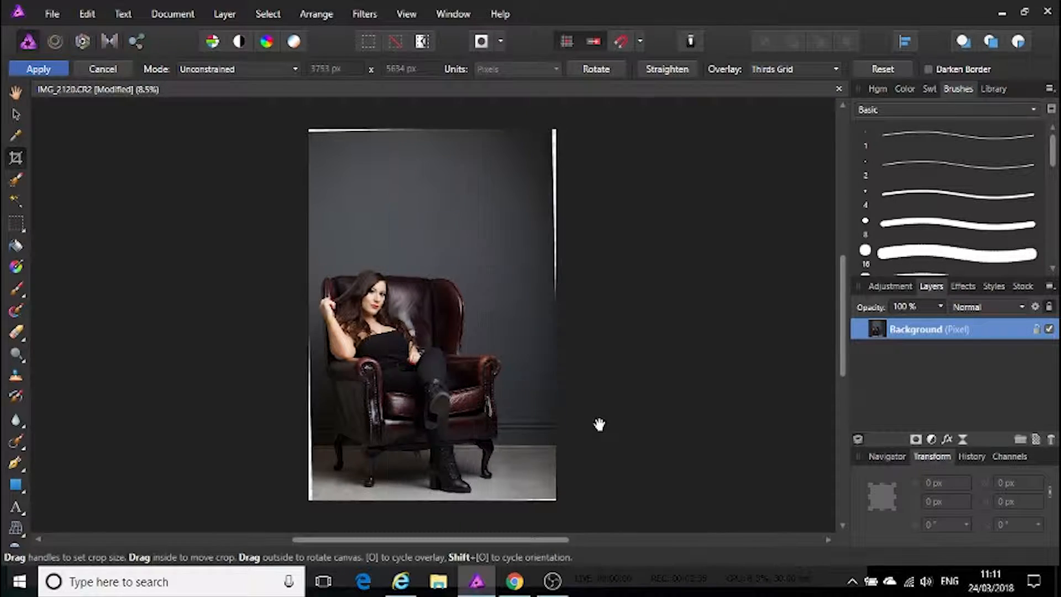
key(h)
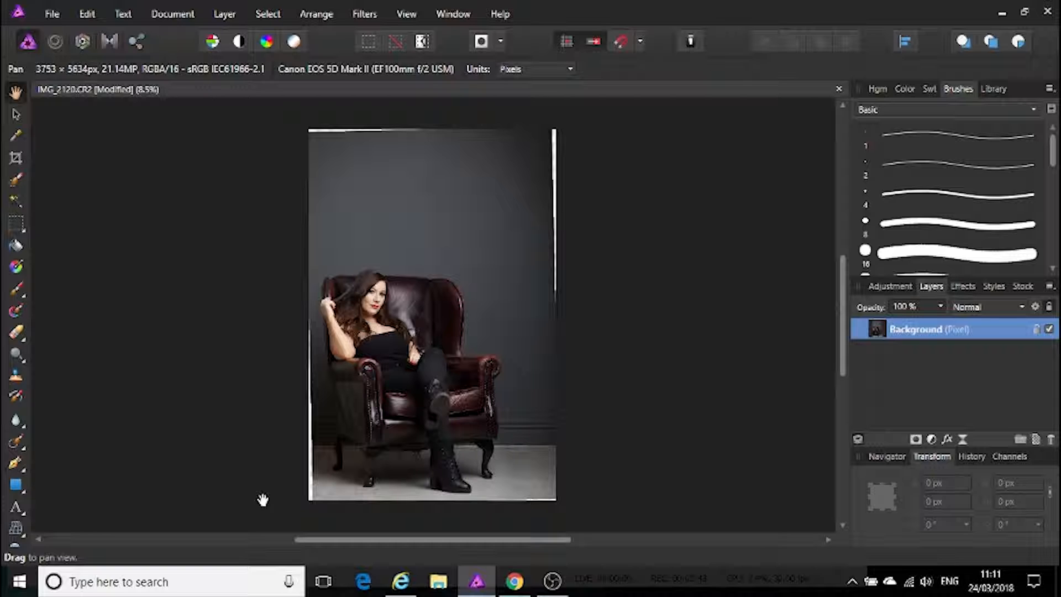
- Crop the straightened photo in Original Ratio mode, pulling the corners inward to exclude the white edges
click(16, 159)
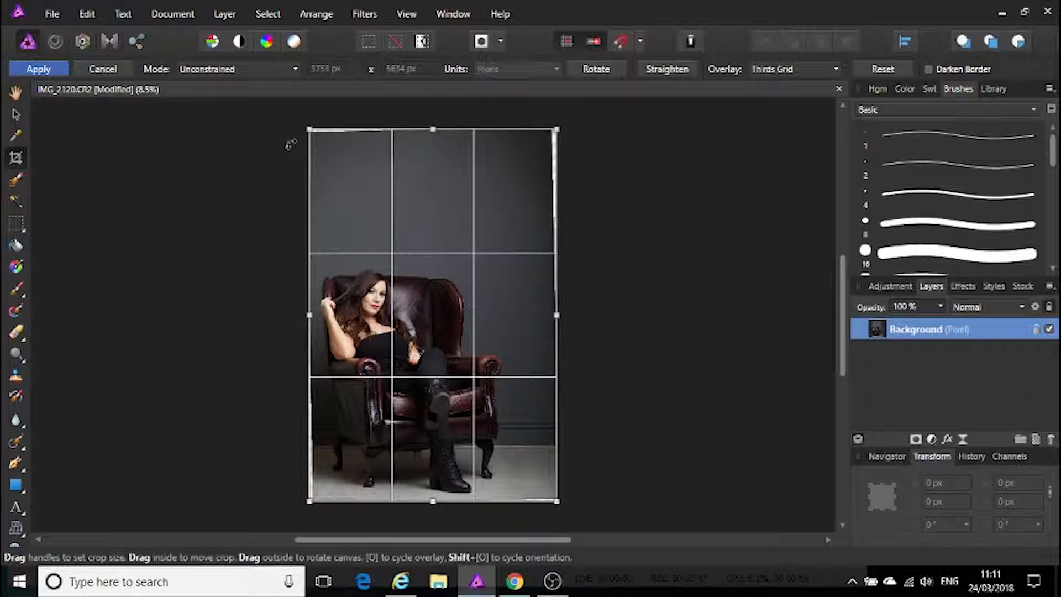
click(218, 68)
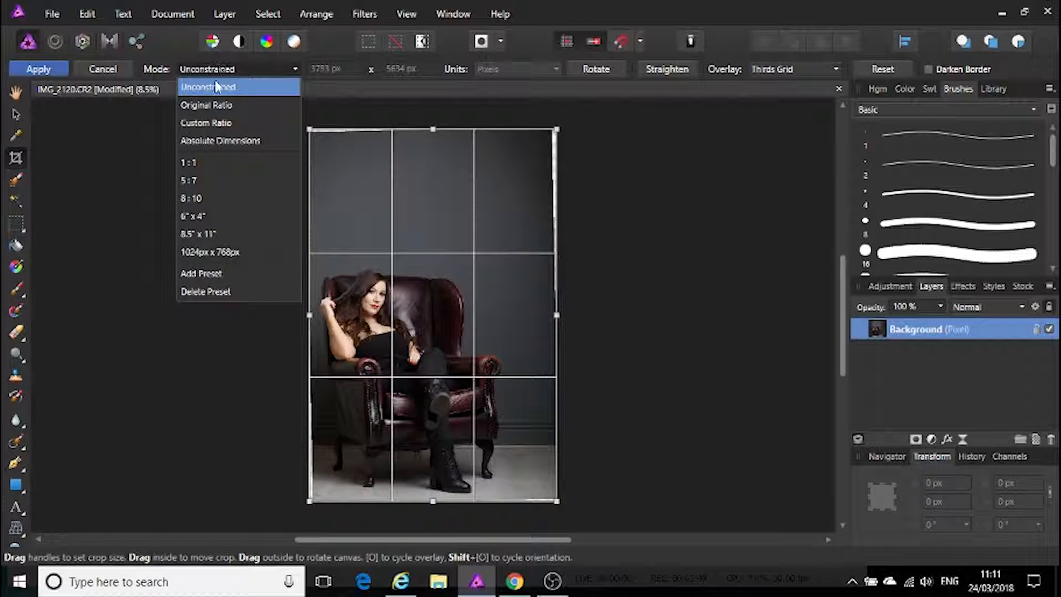
click(213, 106)
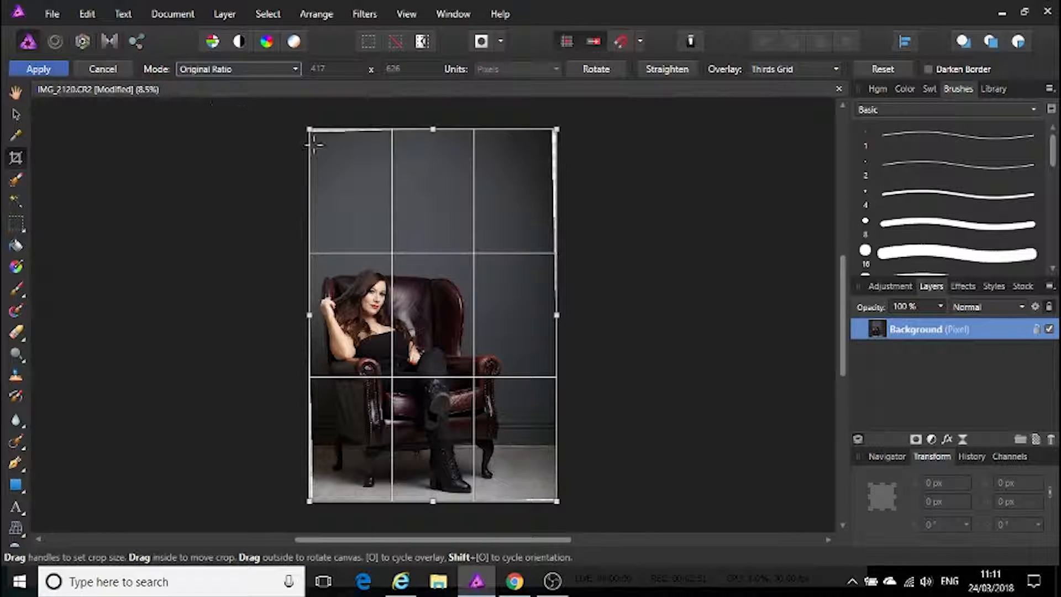
drag(310, 131, 313, 134)
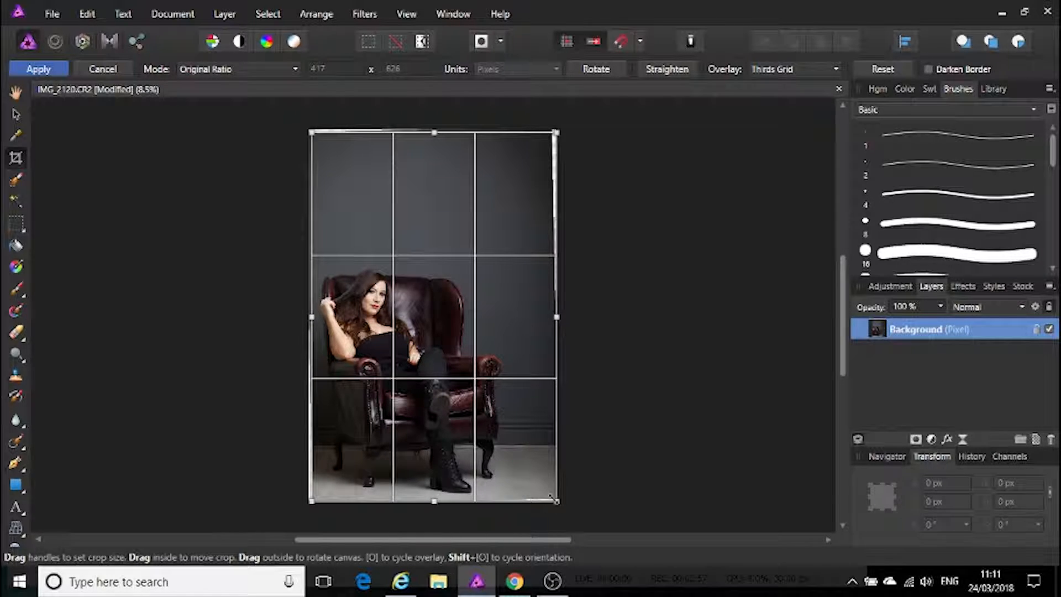
drag(551, 494, 556, 502)
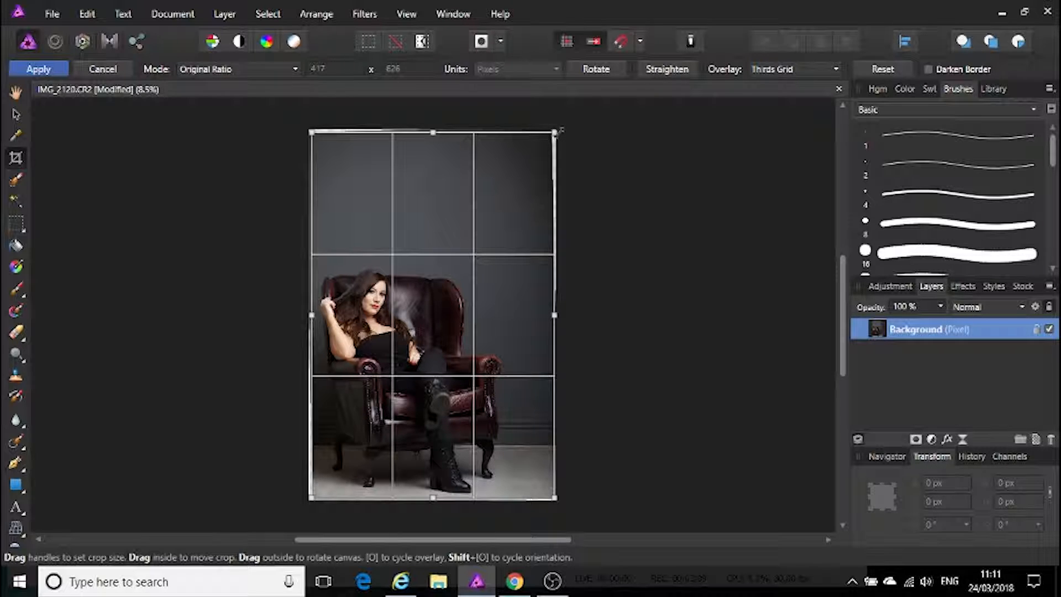
drag(553, 133, 550, 140)
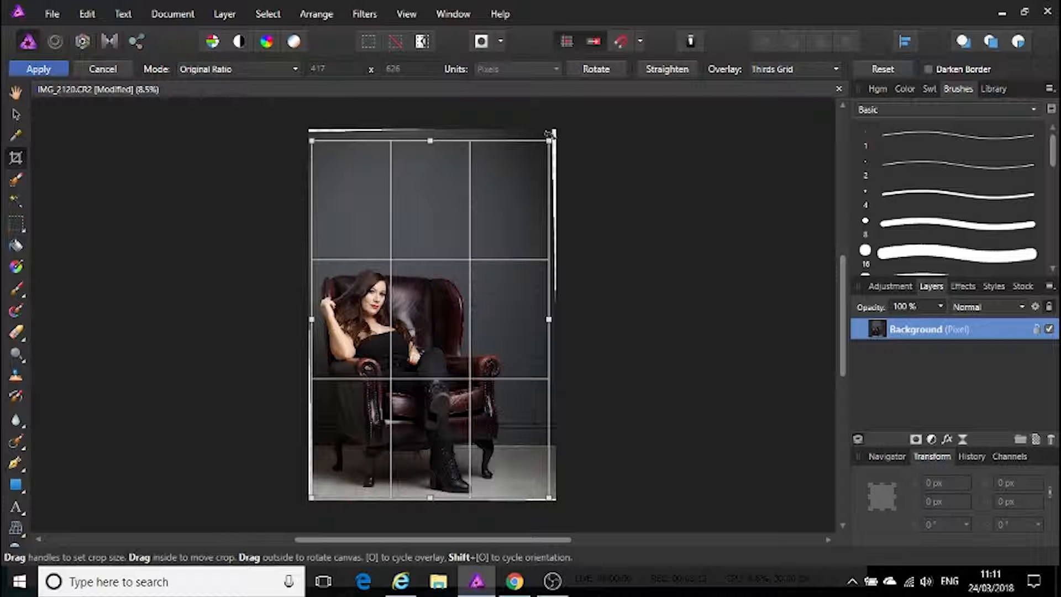
key(h)
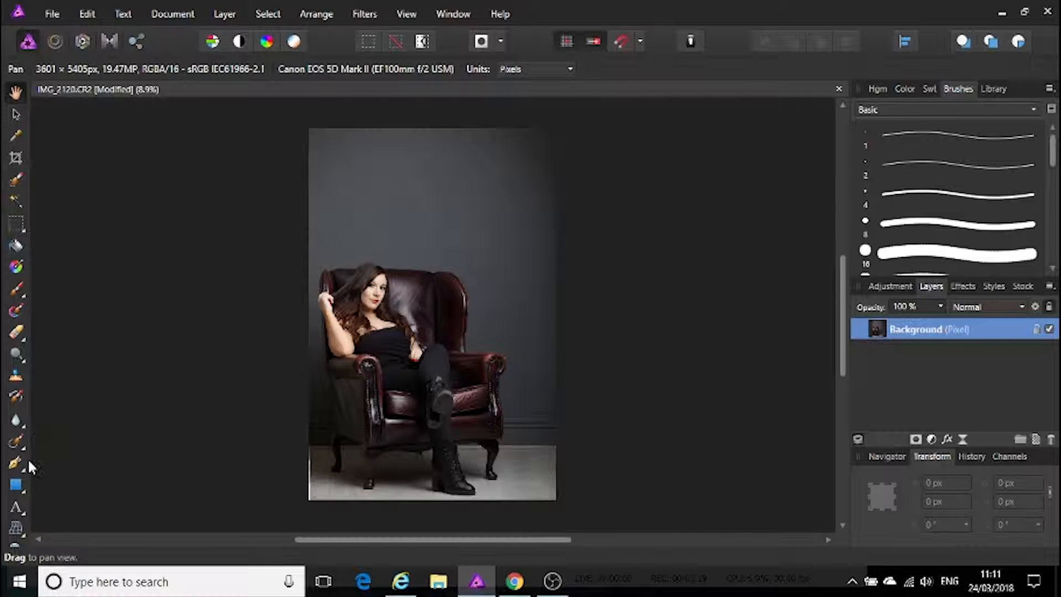
- Inpaint the white strip along the floor's left edge with the Inpainting Brush width reduced to 119.1 px
click(16, 445)
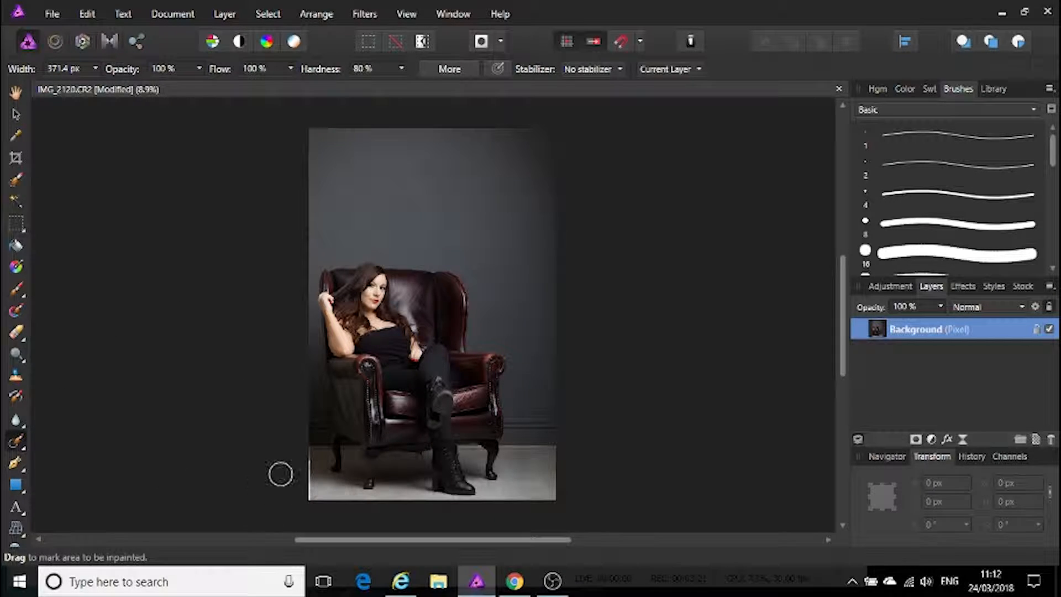
key(bracketleft)
key(bracketleft)
key(bracketleft)
key(bracketleft)
key(bracketleft)
key(bracketleft)
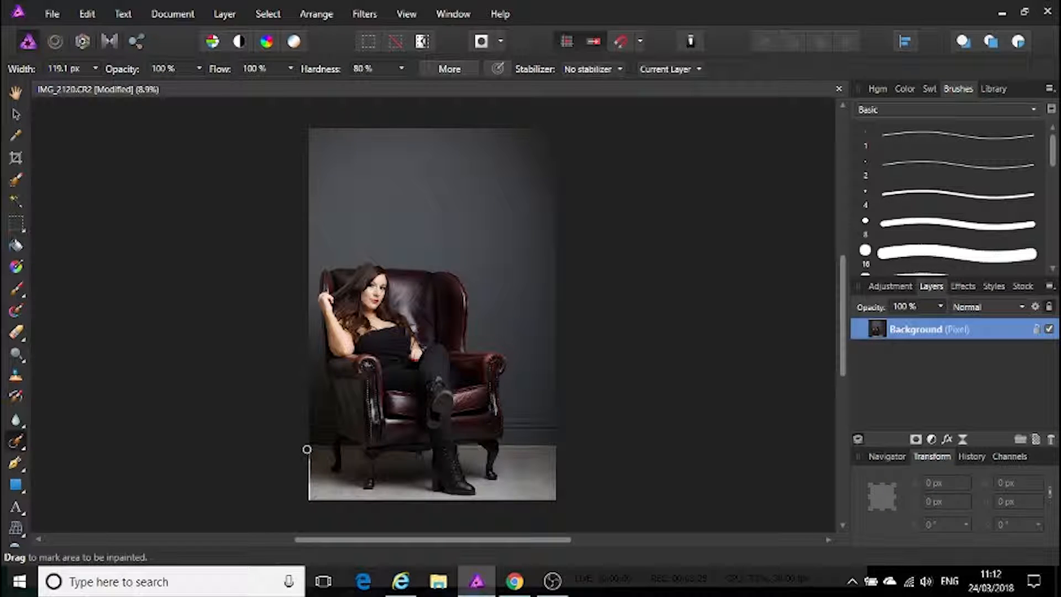
drag(308, 482, 309, 495)
drag(310, 461, 311, 513)
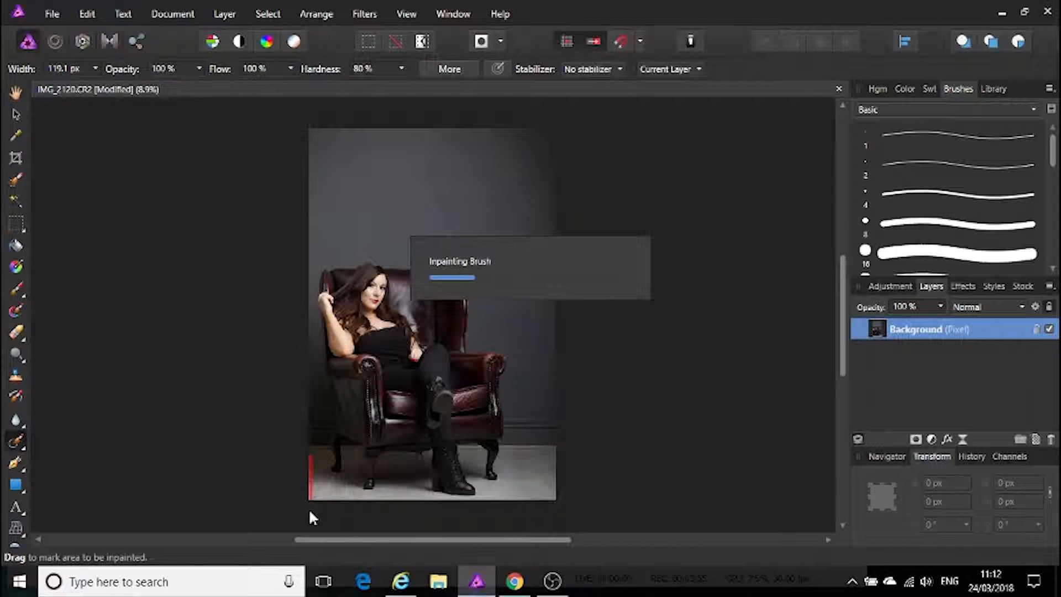
- Increase the Inpainting Brush width to 181.1 px and inpaint the lower part of the white strip again
key(bracketright)
key(bracketright)
key(bracketright)
drag(311, 477, 310, 500)
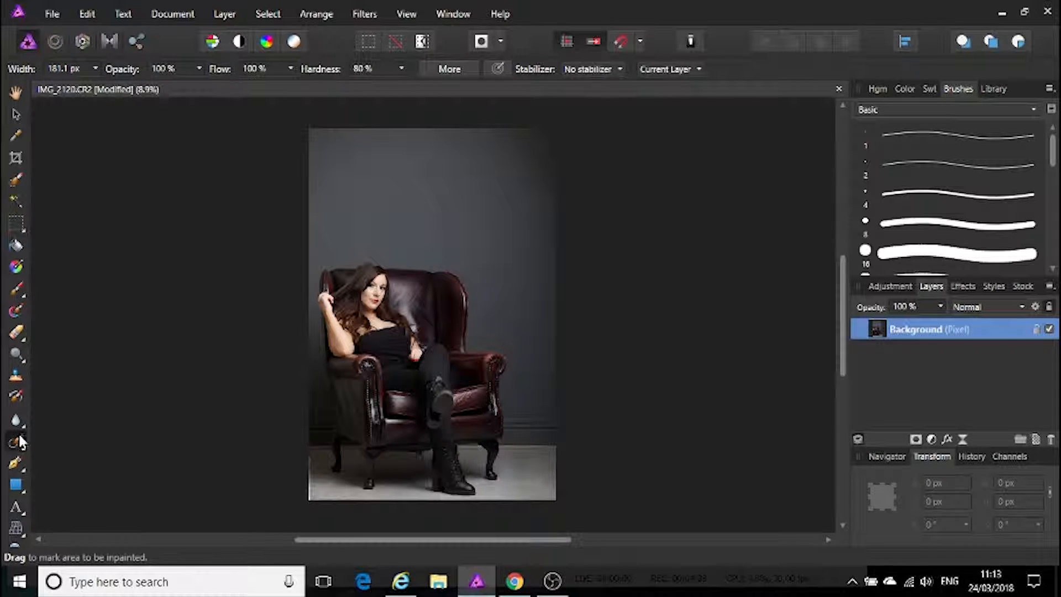
- Heal the white strip on the floor's left edge using the Healing Brush at 141.9 px, sampling the clean floor beside it
click(24, 450)
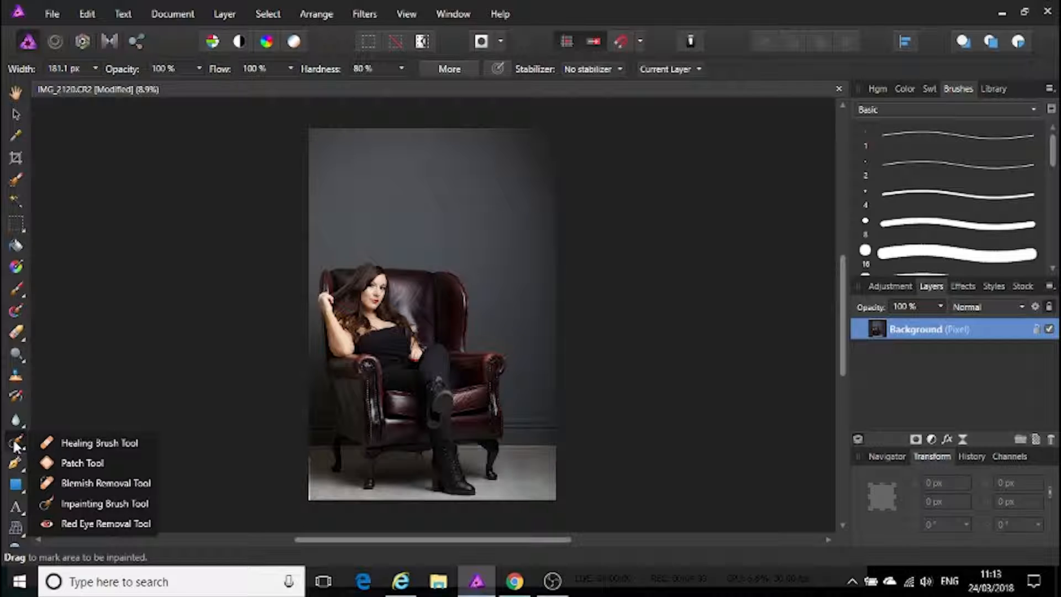
click(64, 445)
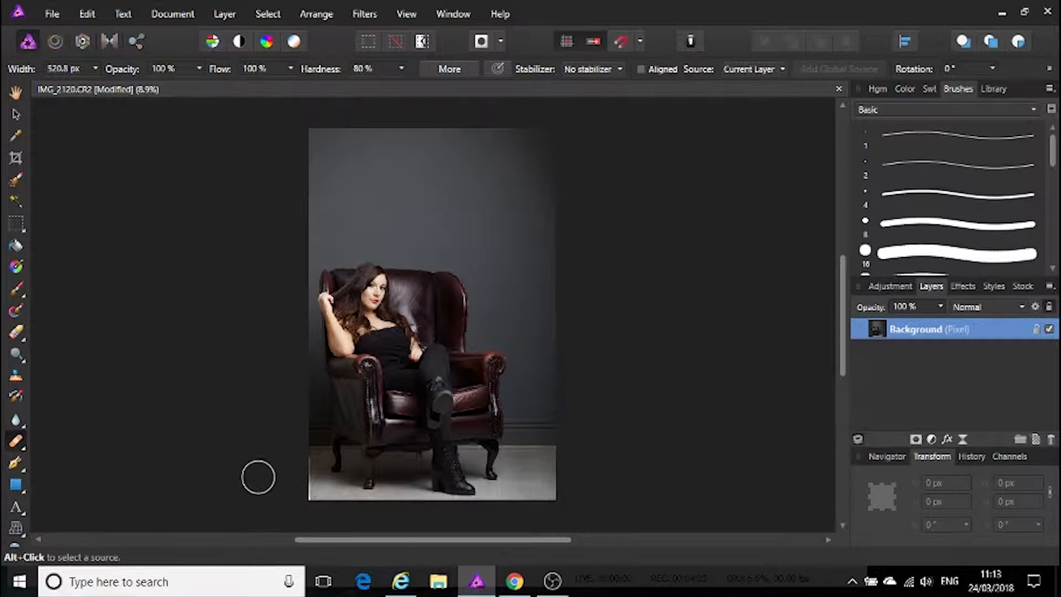
key(bracketleft)
key(bracketleft)
key(bracketleft)
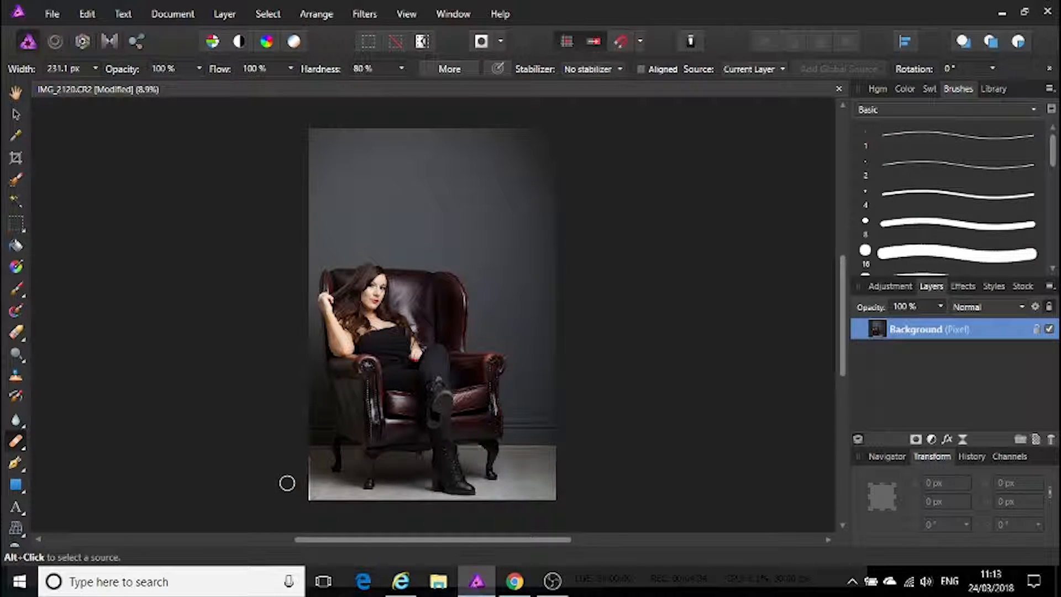
drag(307, 460, 307, 506)
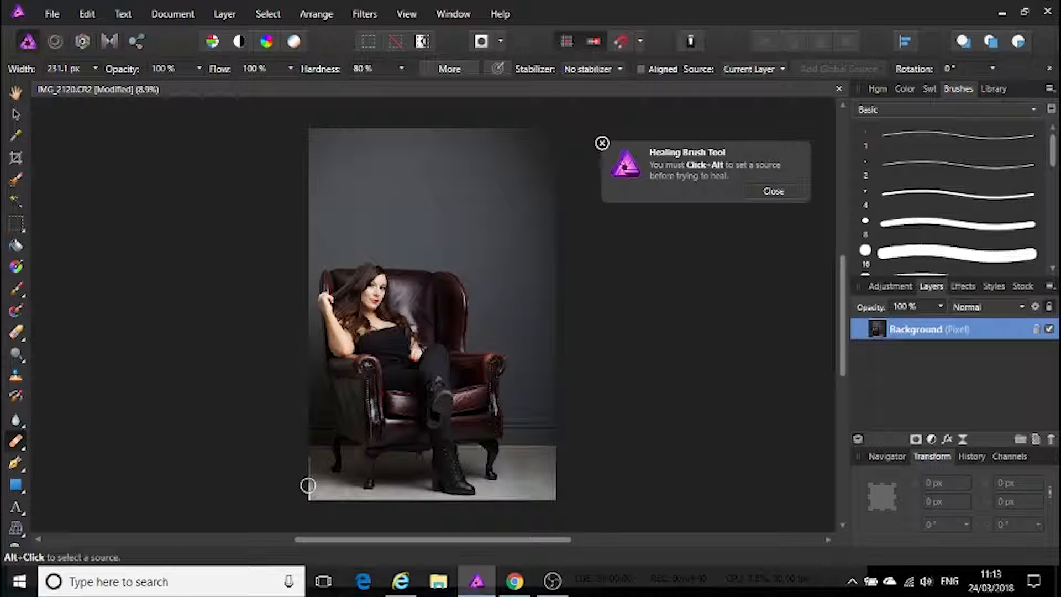
key(bracketleft)
key(bracketleft)
key(bracketleft)
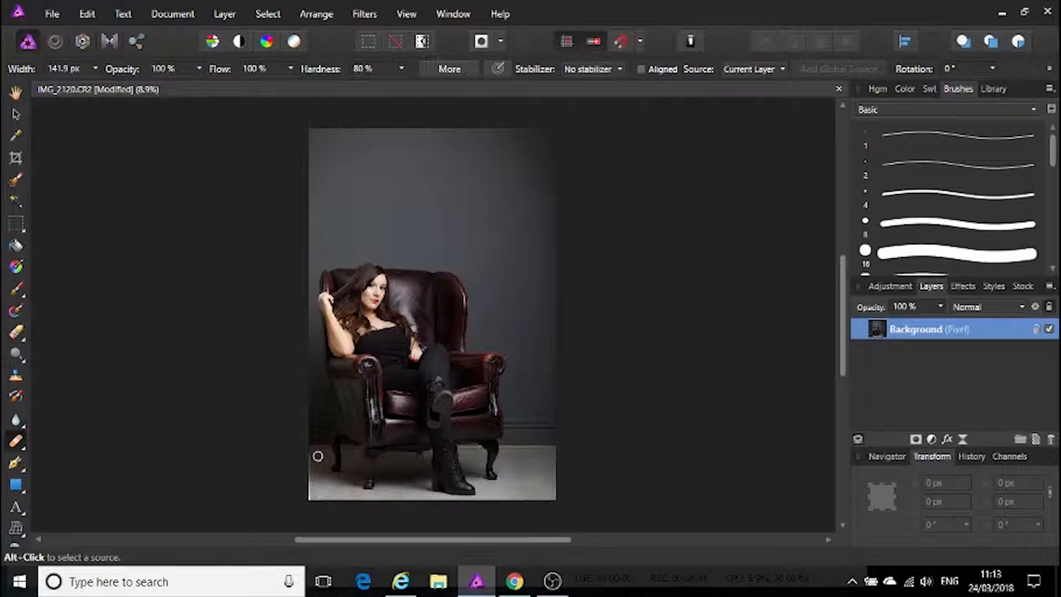
alt+click(317, 456)
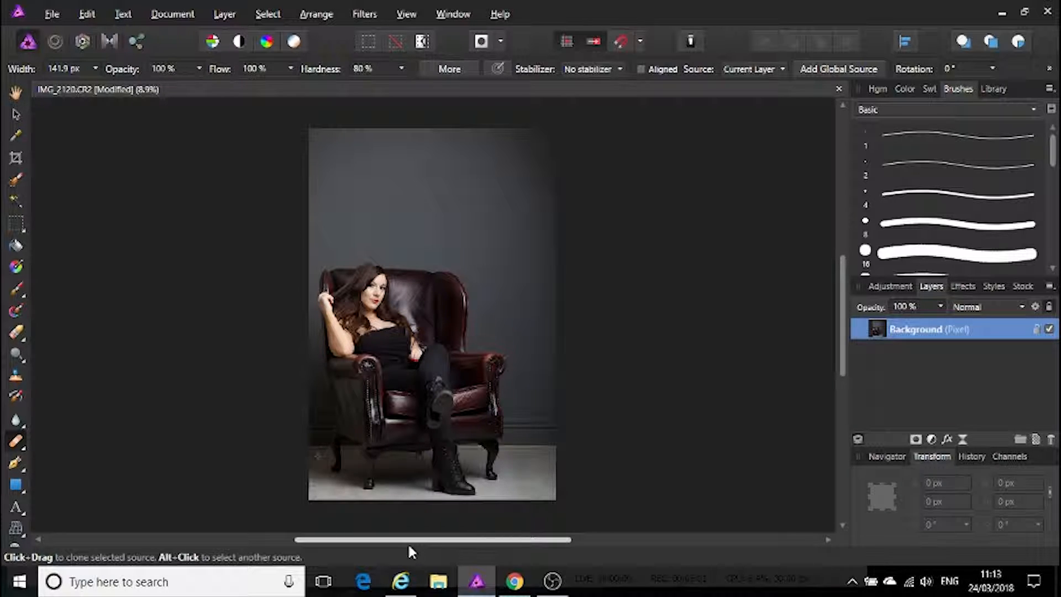
- Switch to Internet Explorer, browse the grunge background results and copy the enlarged 1920 × 1080 cracked stone texture
click(402, 583)
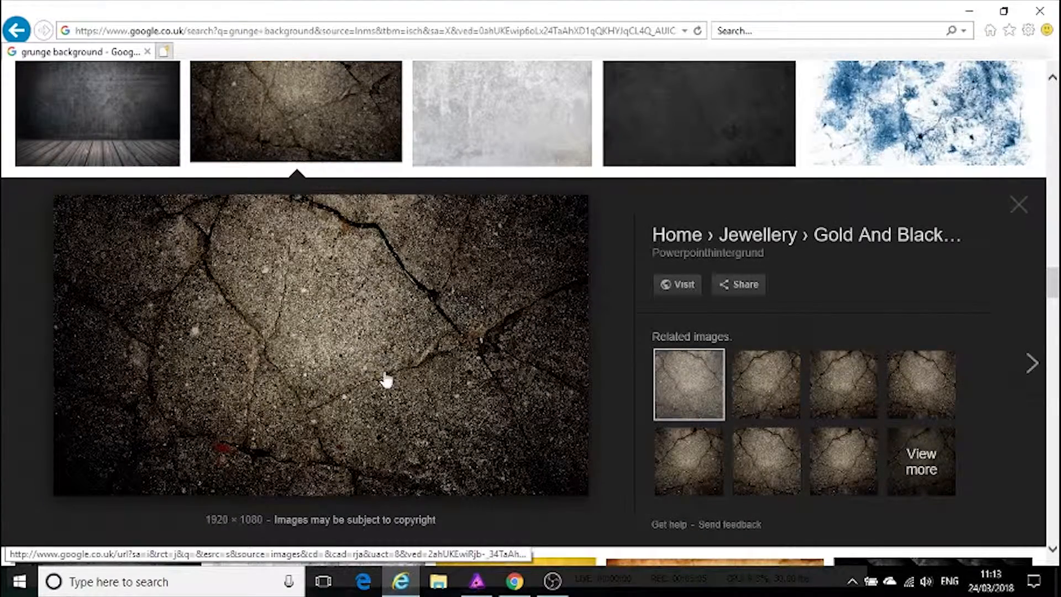
scroll(387, 378, down, 10)
scroll(387, 378, down, 7)
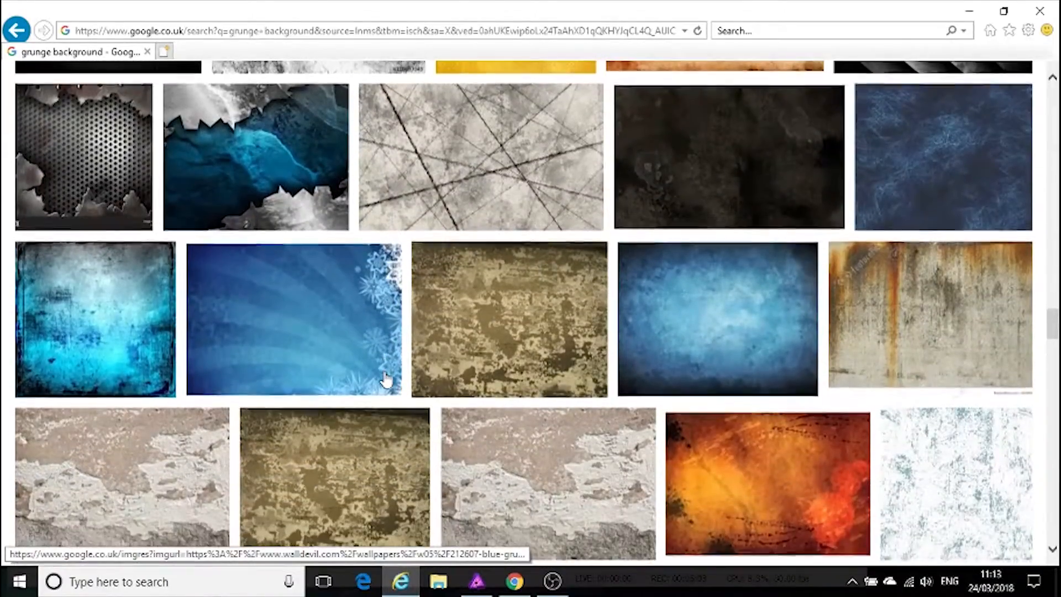
scroll(387, 380, down, 2)
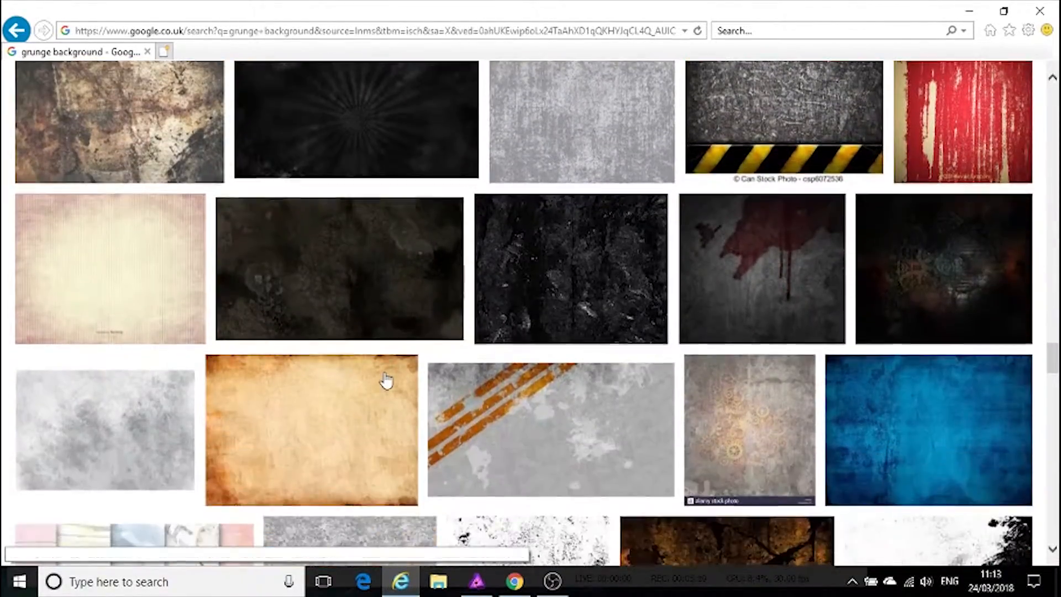
scroll(387, 380, up, 1)
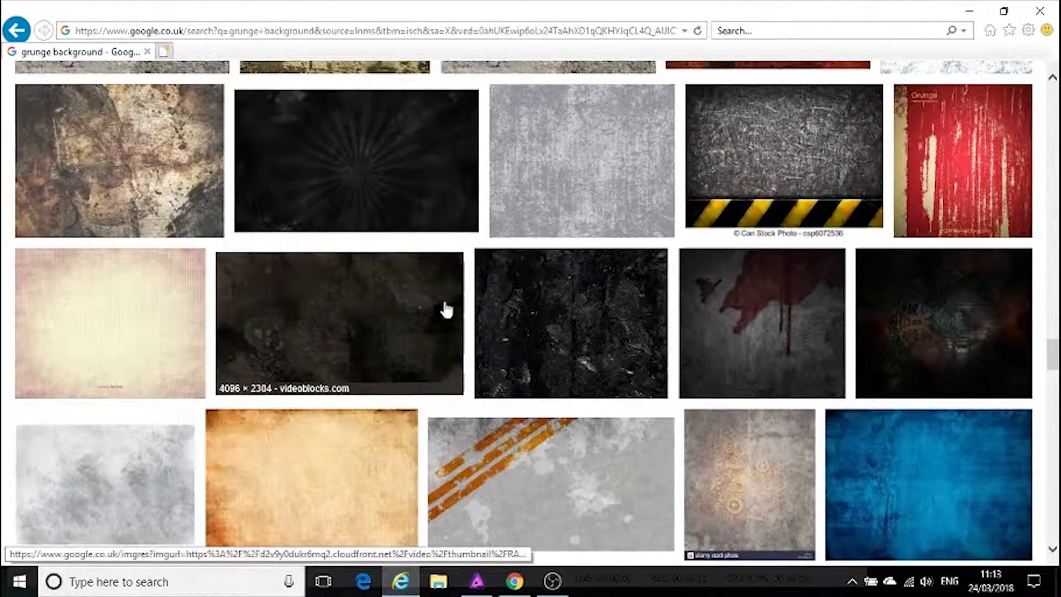
scroll(545, 360, up, 7)
scroll(544, 360, up, 10)
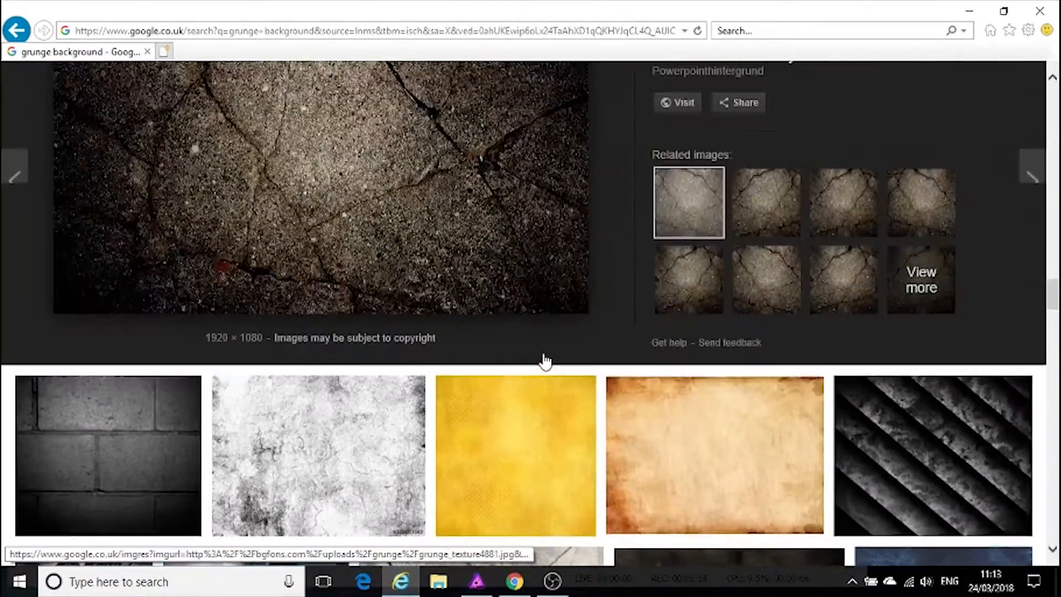
scroll(545, 360, down, 3)
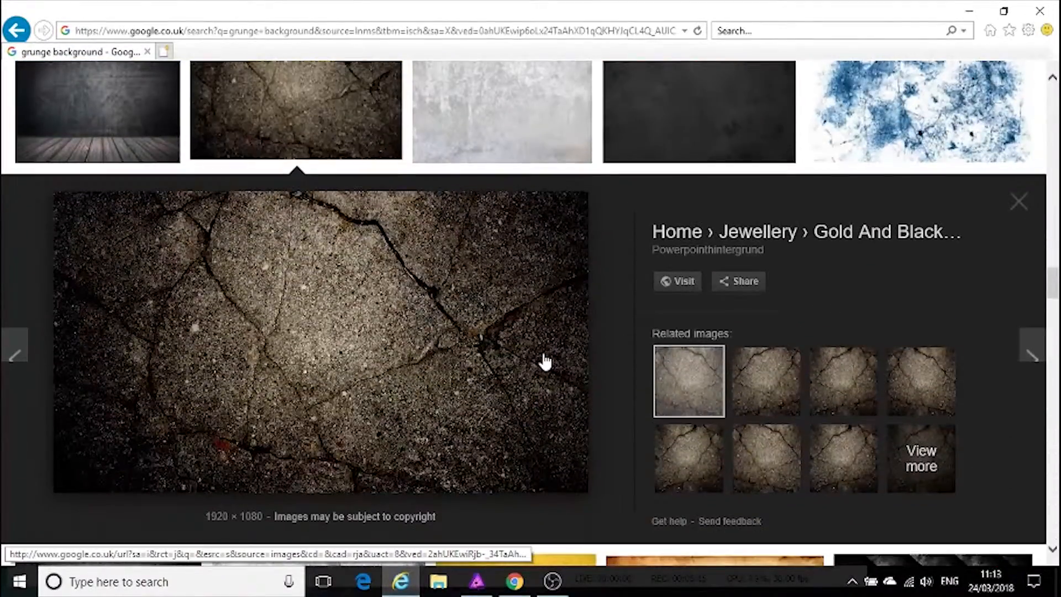
right_click(295, 320)
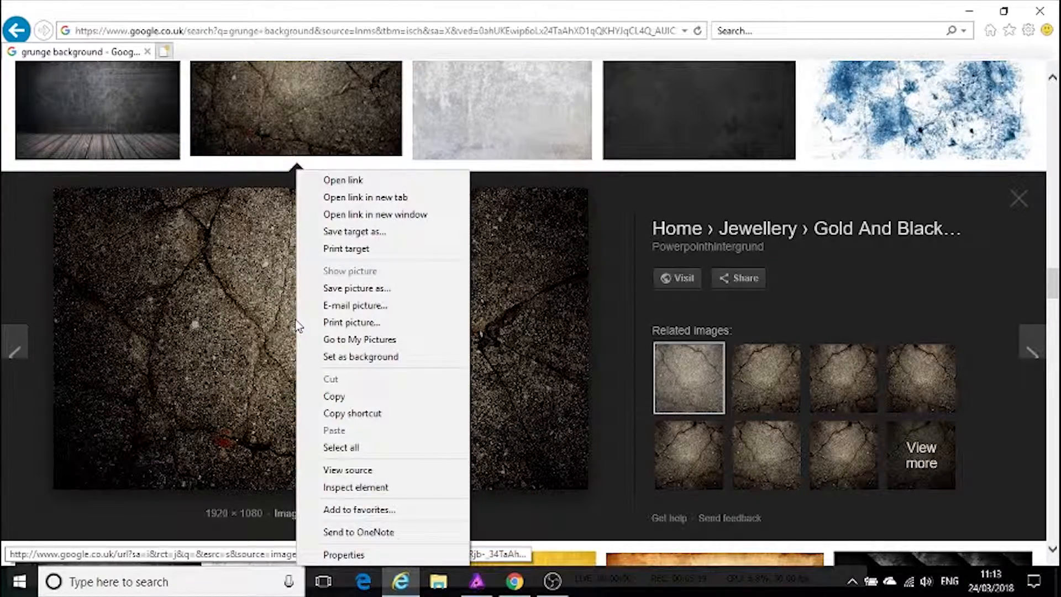
click(343, 396)
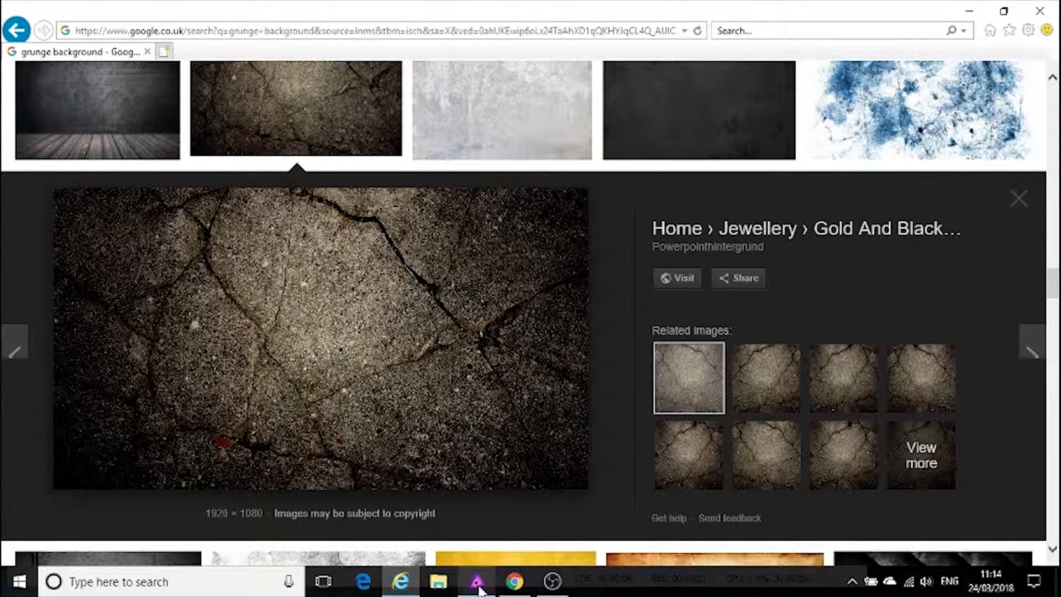
- Switch back to Affinity Photo and paste the copied texture as a layer above the portrait
click(477, 585)
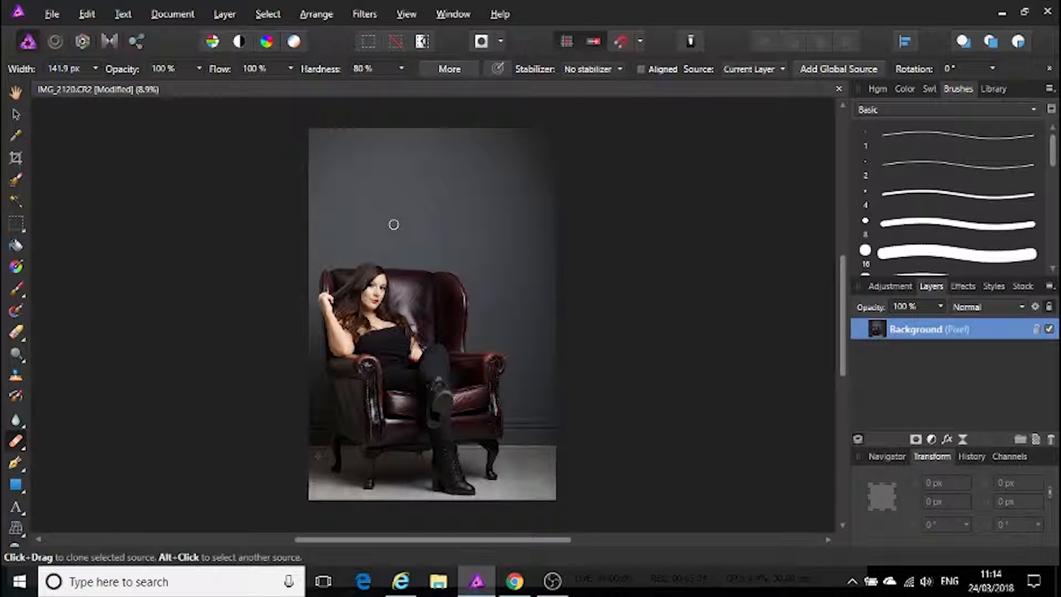
click(86, 14)
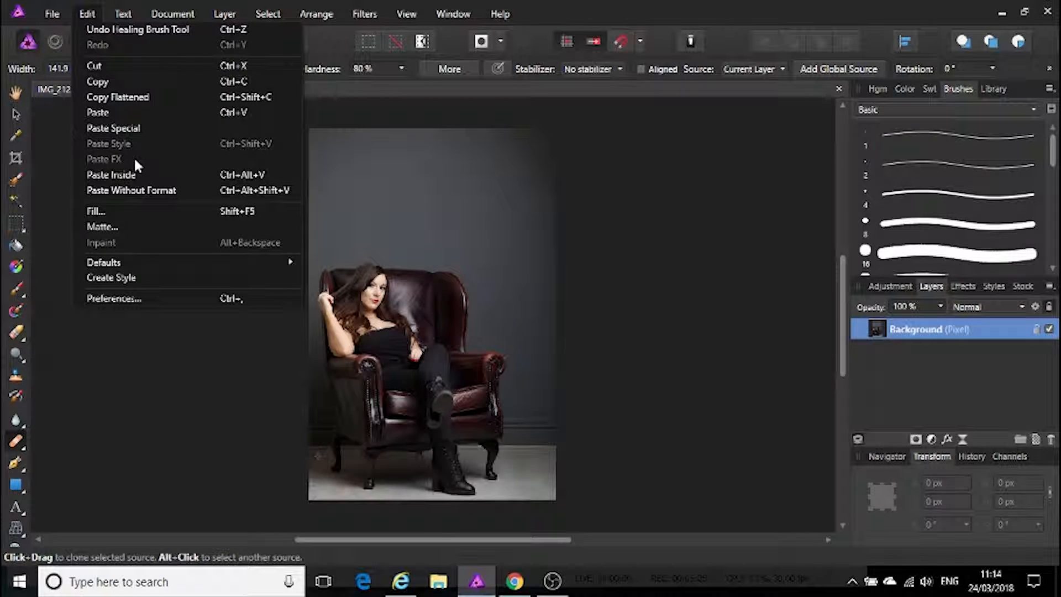
click(121, 120)
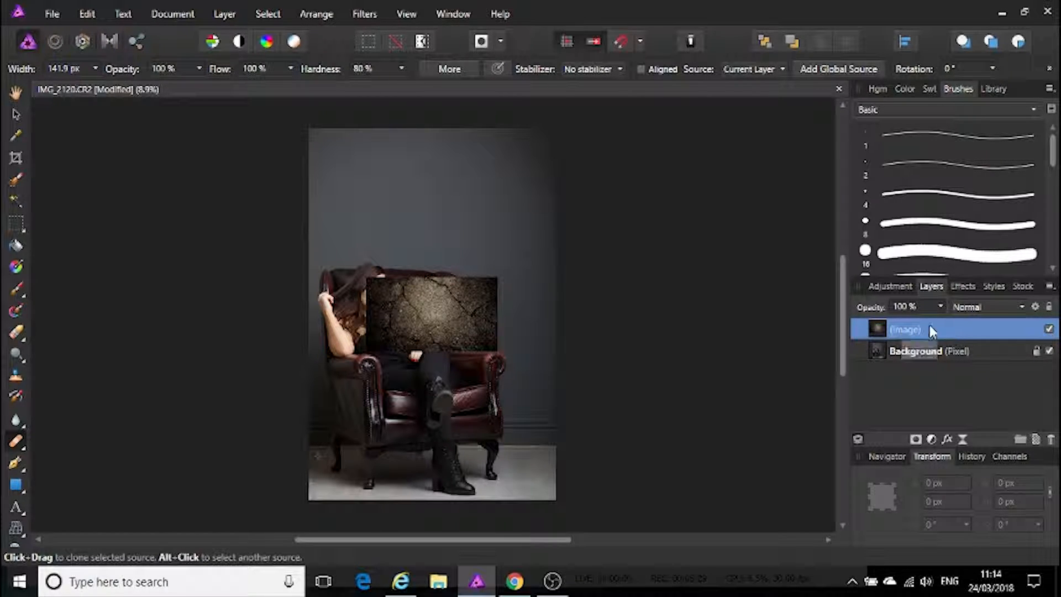
- Stretch the pasted texture to 3692 × 4625 px, covering the whole wall down to the floor line
click(15, 112)
drag(432, 277, 429, 122)
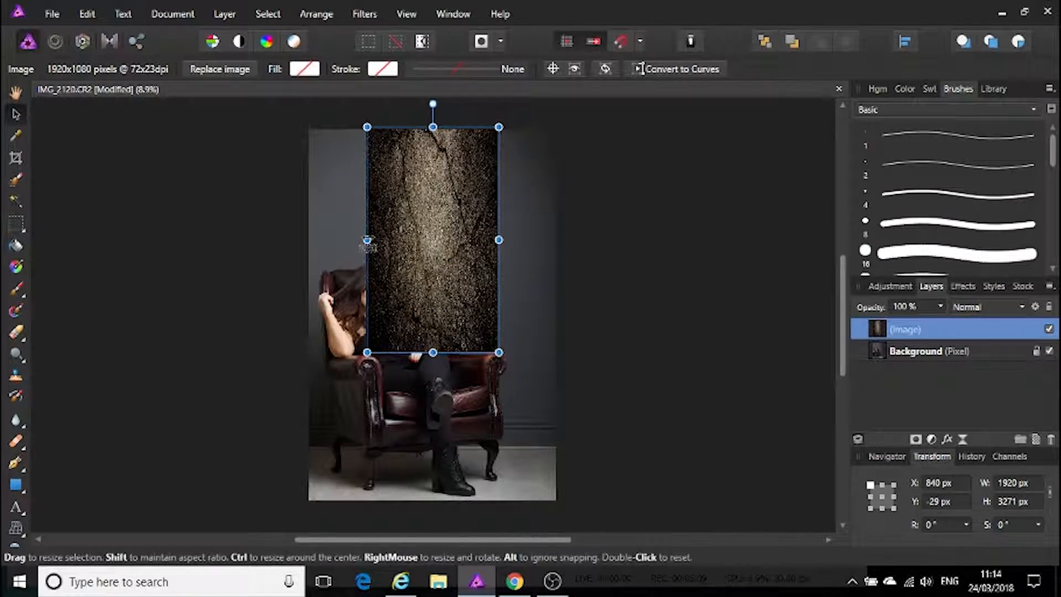
drag(367, 239, 310, 238)
drag(499, 239, 559, 240)
drag(433, 352, 433, 444)
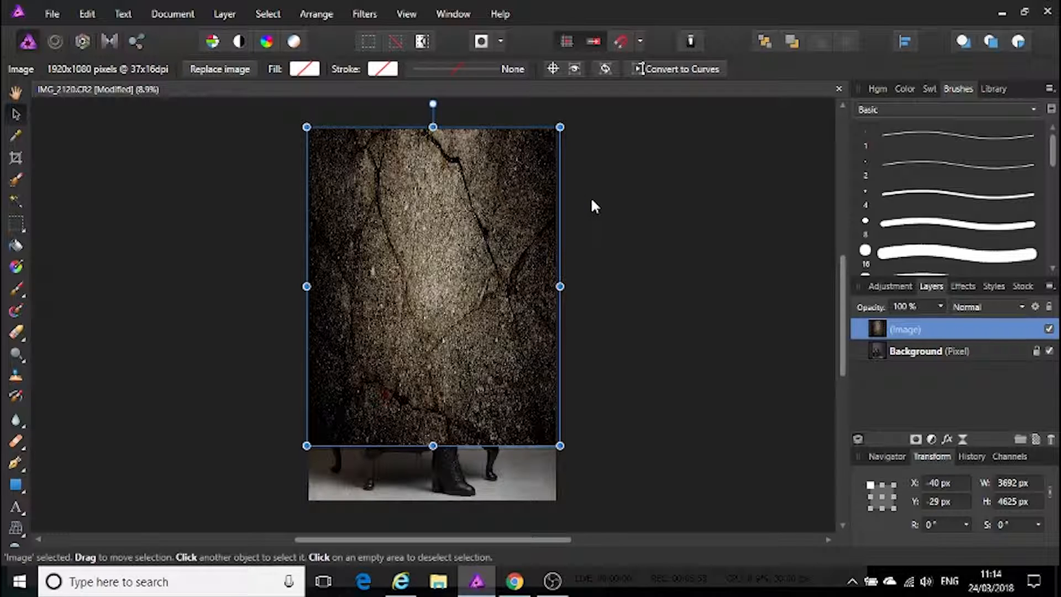
click(636, 207)
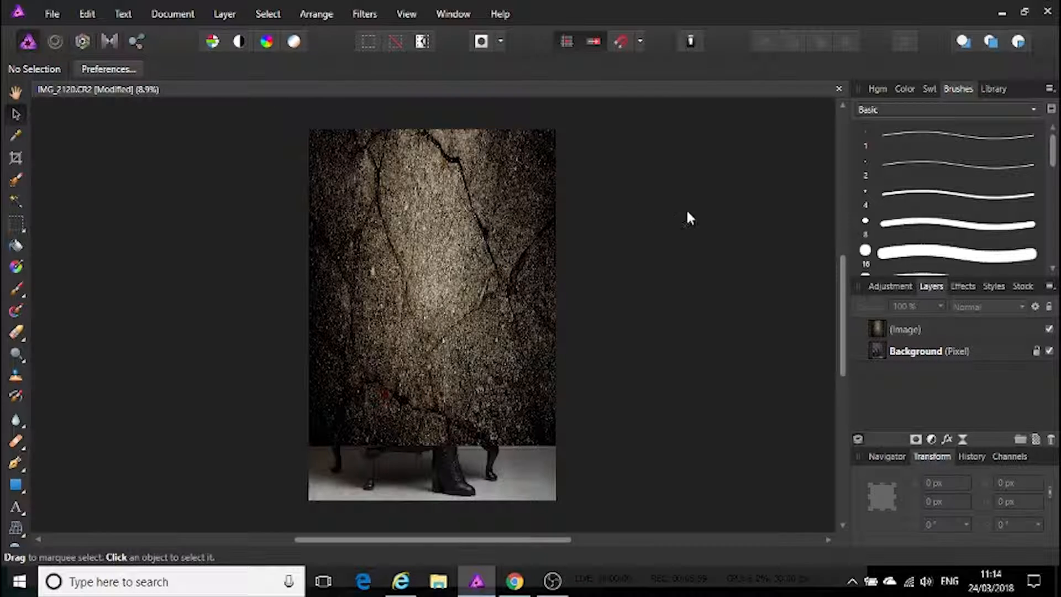
- Preview different blend modes on the texture layer and set it to Soft Light
click(913, 328)
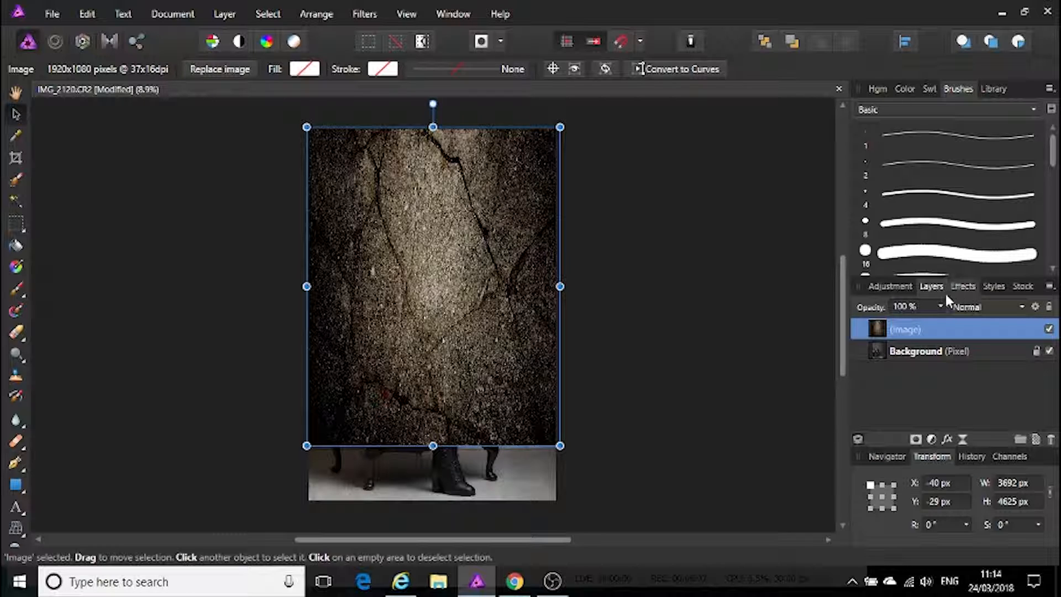
click(978, 307)
scroll(969, 161, down, 1)
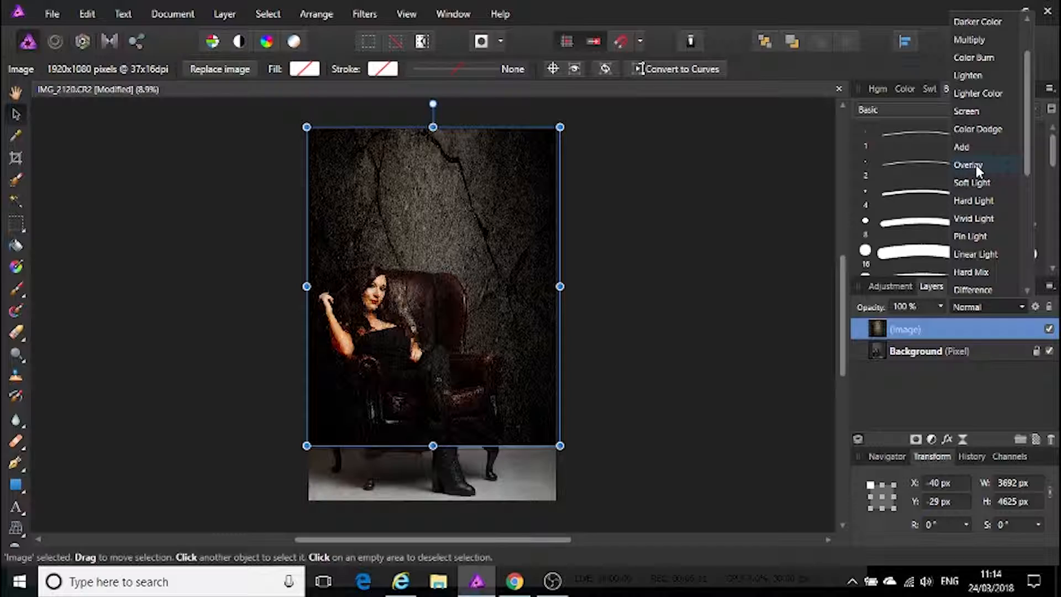
scroll(985, 280, down, 2)
scroll(1003, 296, down, 1)
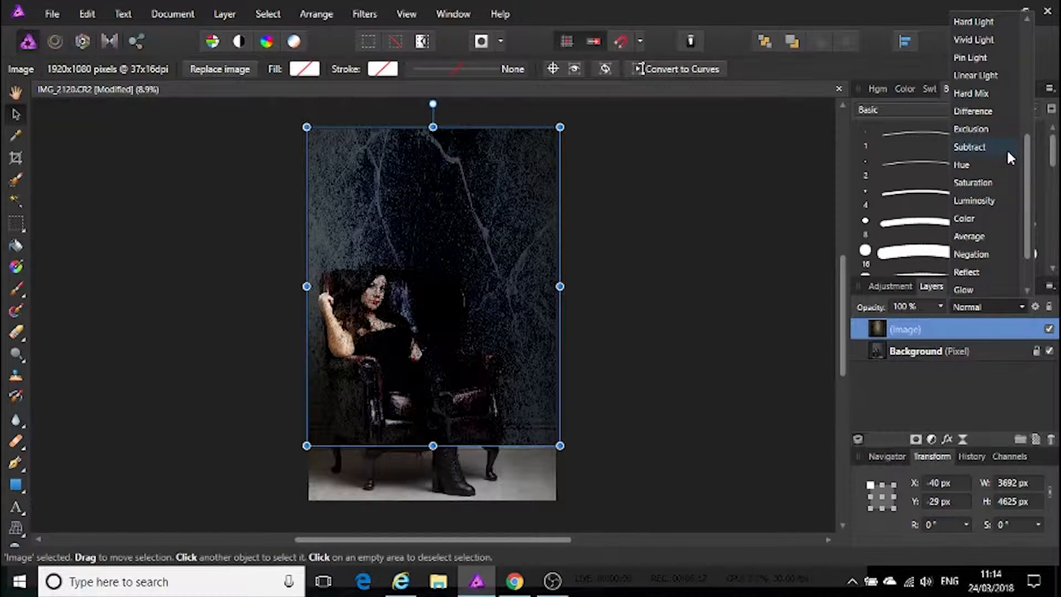
drag(1026, 162, 1025, 42)
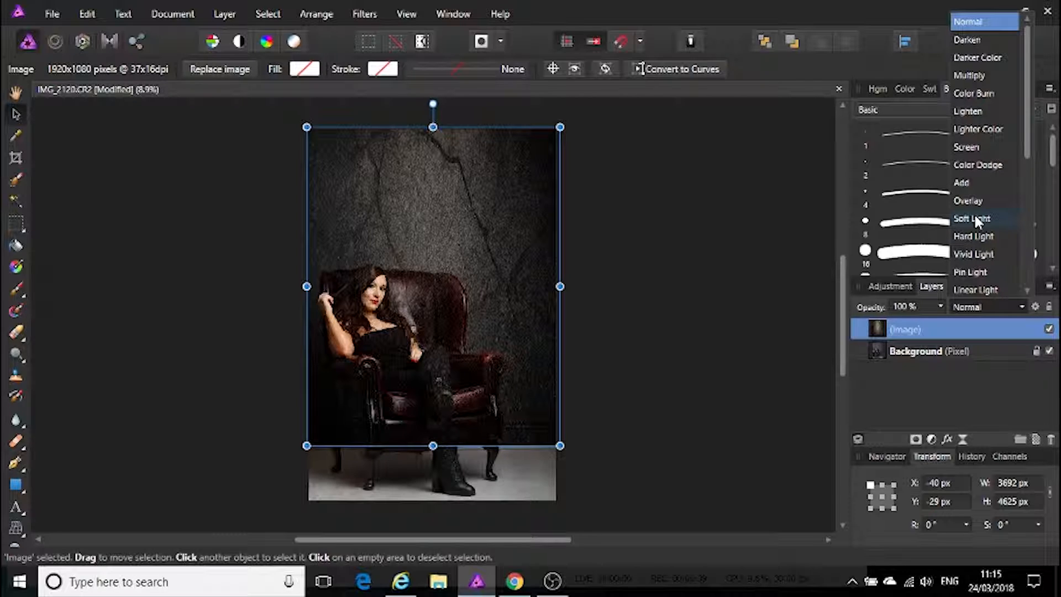
click(975, 220)
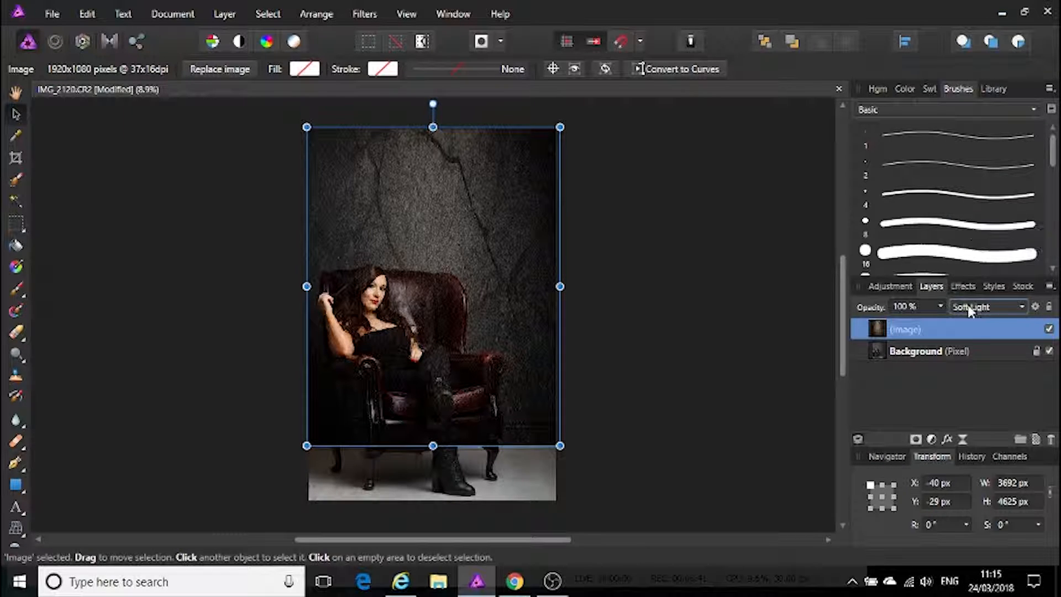
- Lower the texture layer's opacity to 65 % and deselect the layer
click(937, 306)
drag(924, 326, 906, 323)
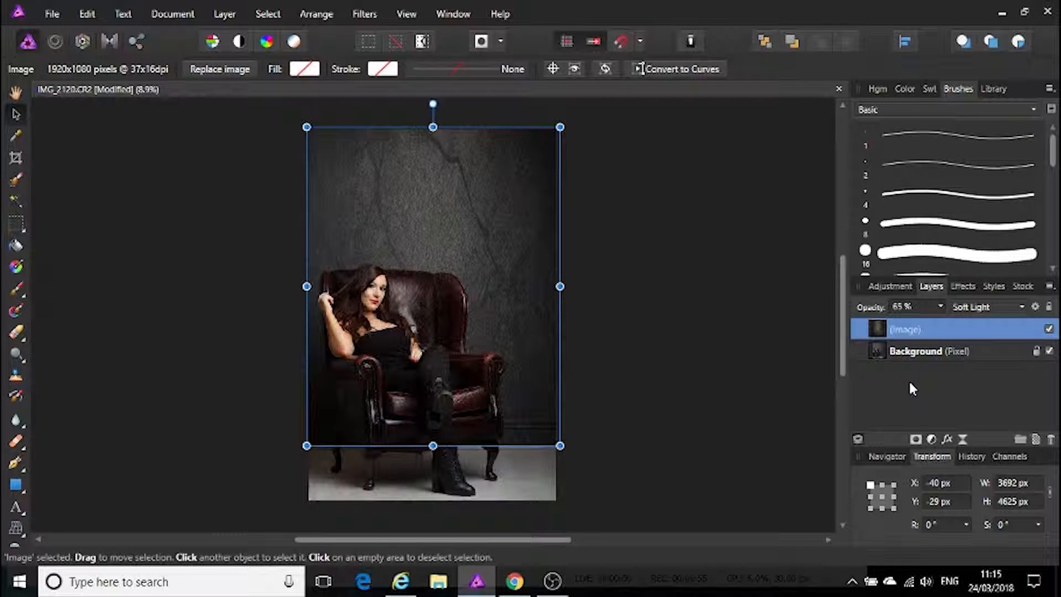
click(650, 308)
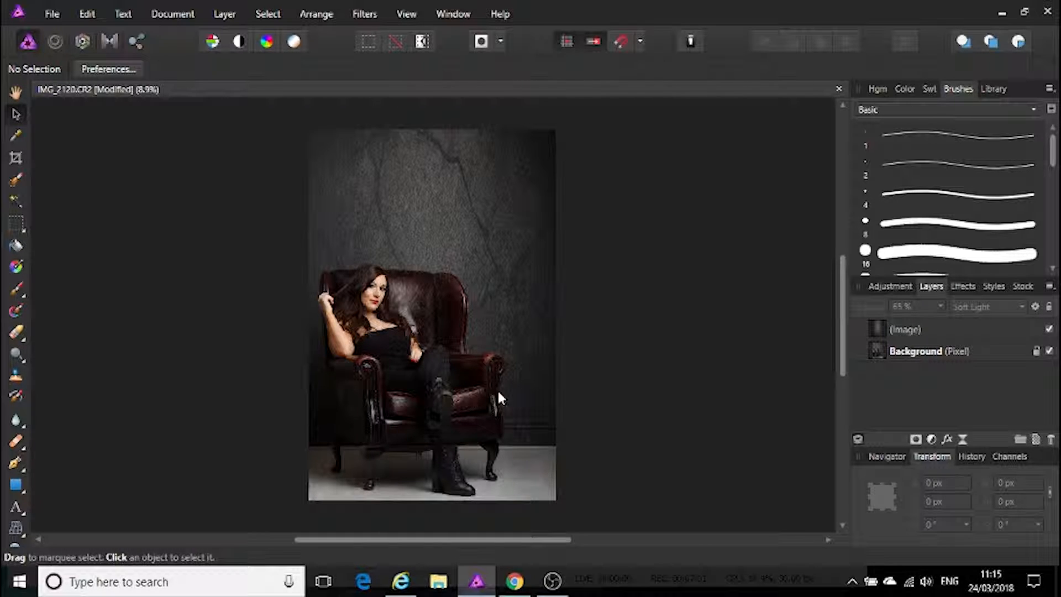
- Add a mask to the texture layer and paint the texture away over the woman and armchair with the Paint Brush enlarged to 989.5 px
click(910, 329)
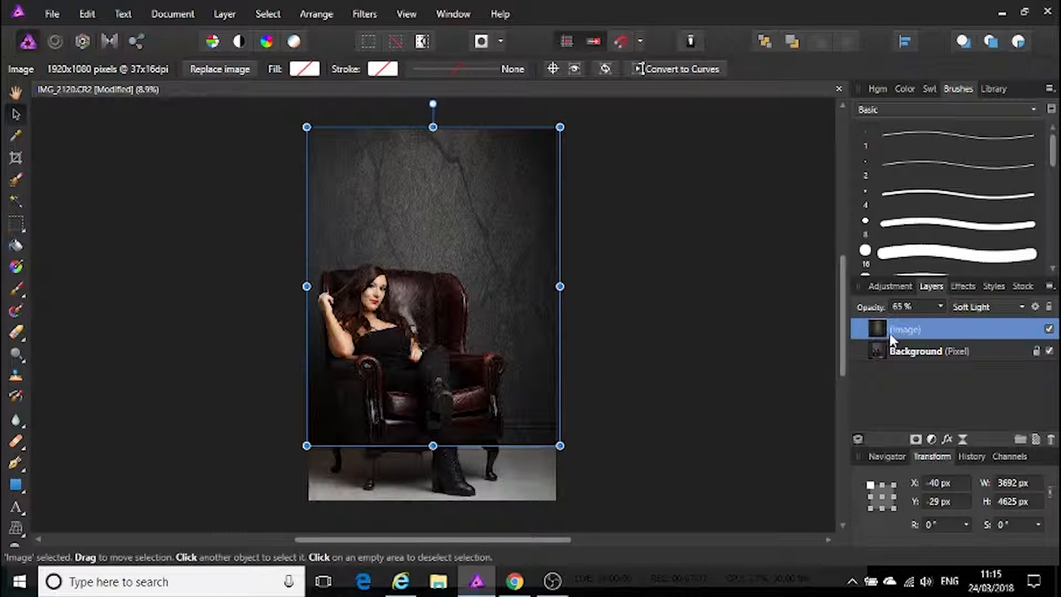
click(915, 440)
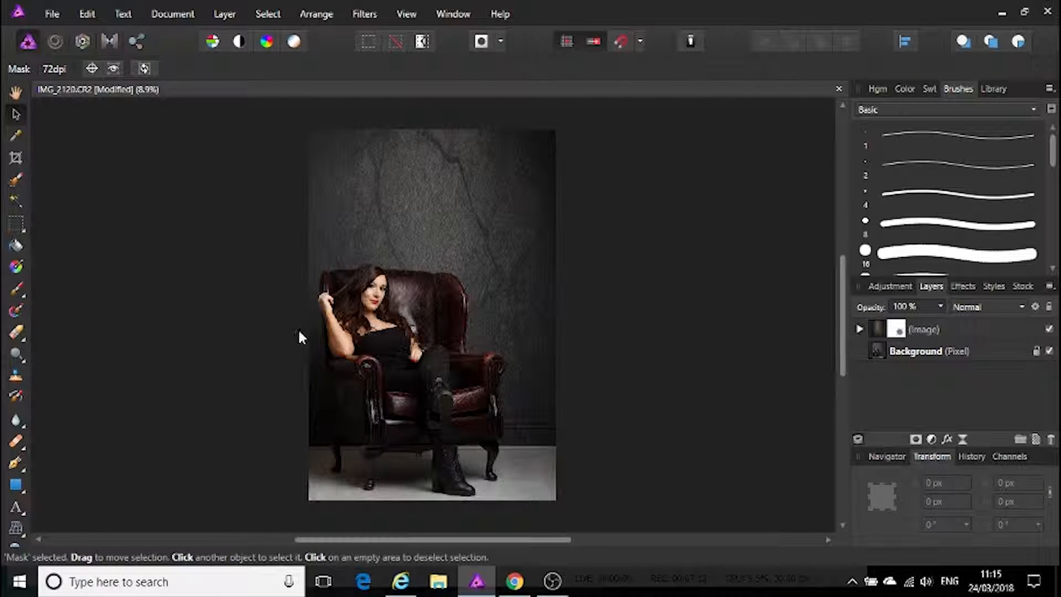
key(b)
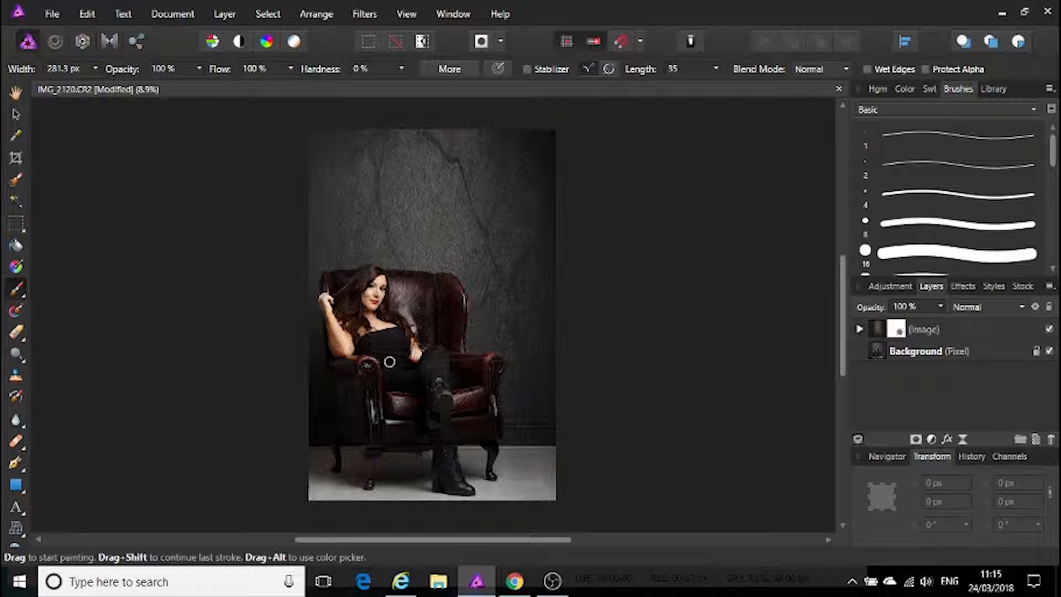
key(bracketright)
key(bracketright)
key(bracketright)
key(bracketright)
key(bracketright)
key(bracketright)
key(bracketright)
key(bracketright)
key(bracketright)
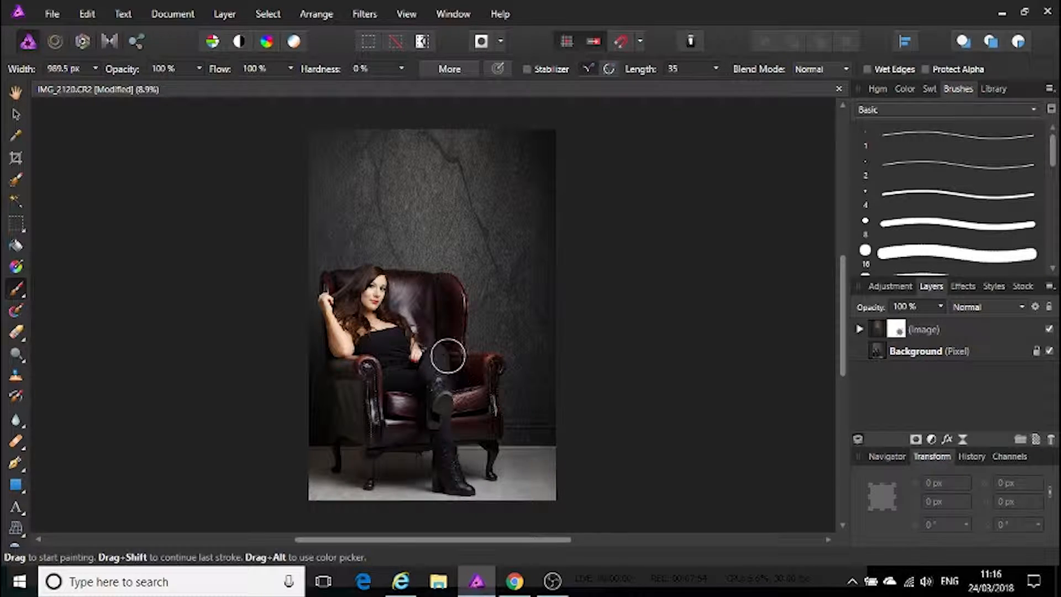
- With the brush at 516.5 px and the Background layer hidden, mask out the leftover texture patches over the woman and chair
key(bracketleft)
key(bracketleft)
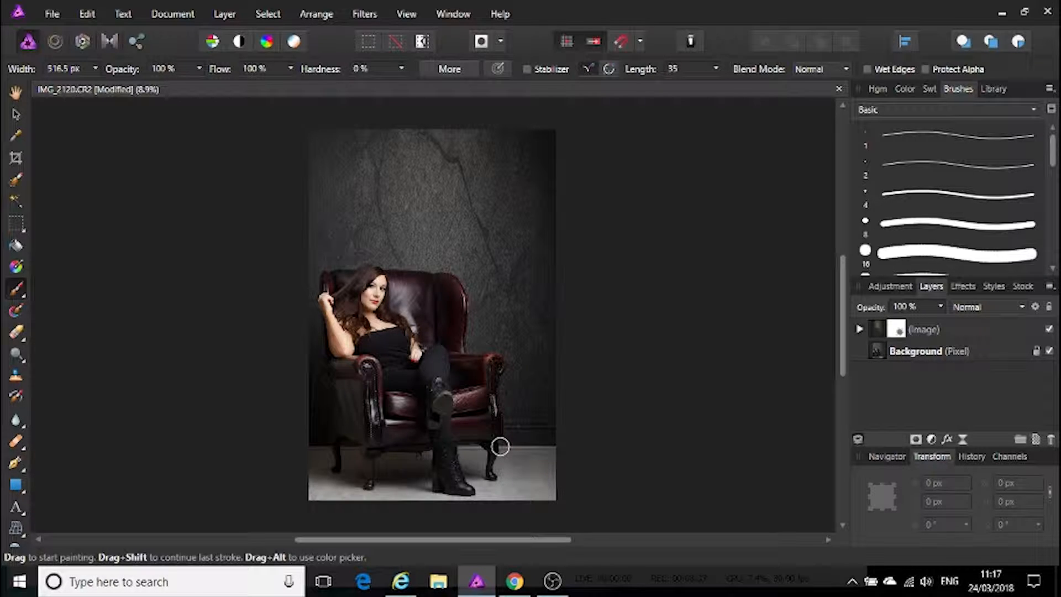
click(1049, 351)
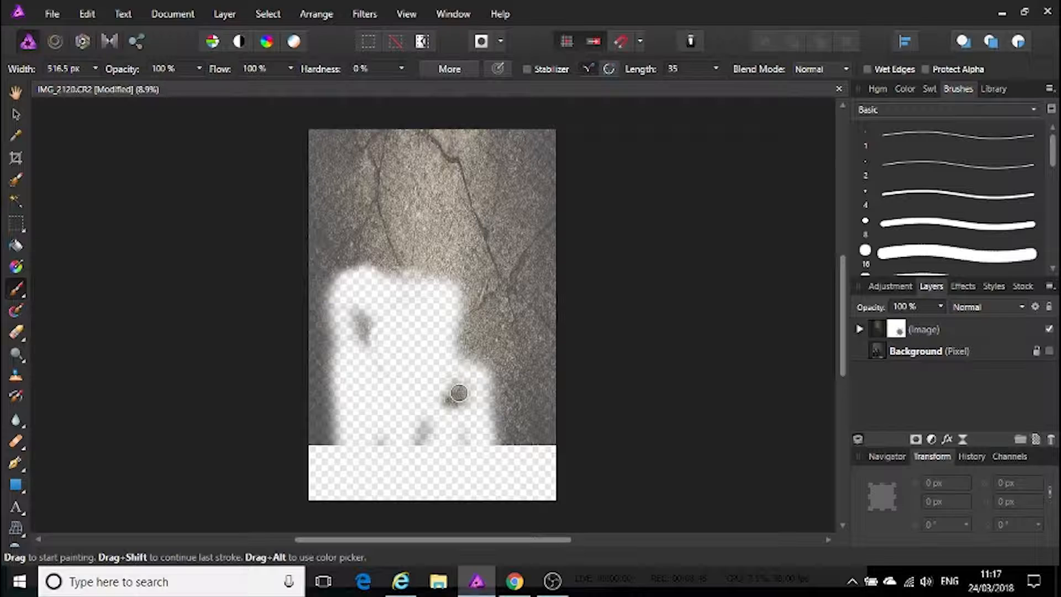
mouse_move(459, 393)
mouse_down()
mouse_move(428, 399)
mouse_move(439, 413)
mouse_move(456, 407)
mouse_move(457, 387)
mouse_move(455, 440)
mouse_move(405, 438)
mouse_move(428, 434)
mouse_move(430, 422)
mouse_move(382, 437)
mouse_move(363, 311)
mouse_move(410, 379)
mouse_up()
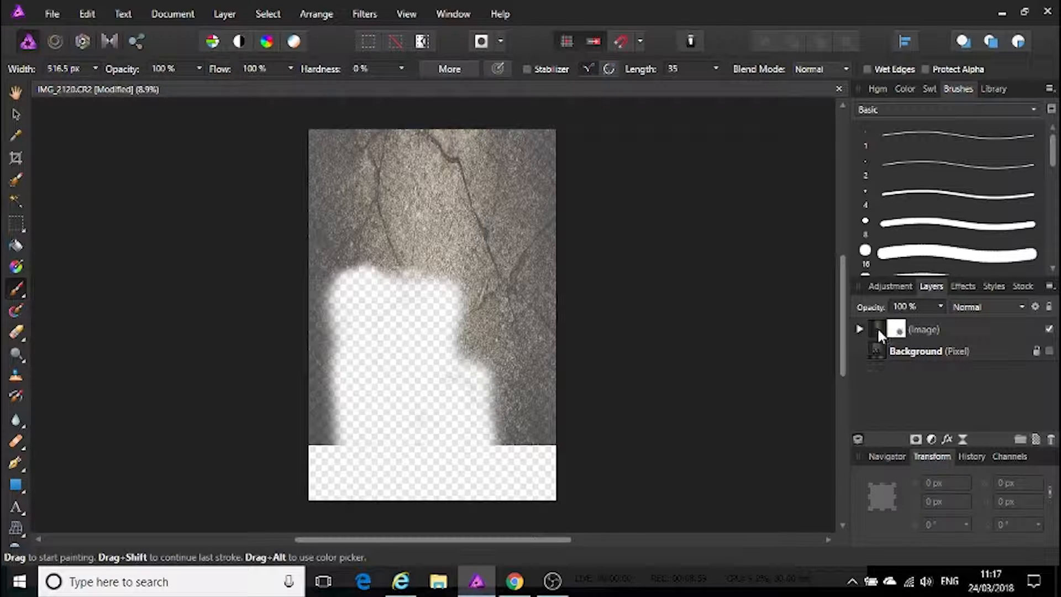
click(860, 351)
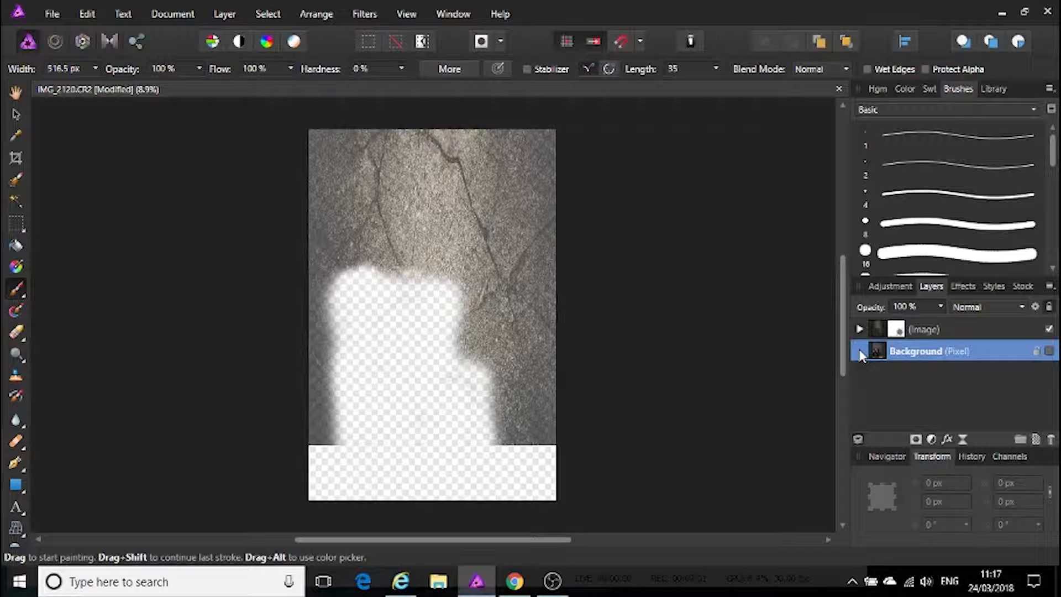
- Show the Background layer again and add a Curves adjustment above the texture layer, darkening the shadows and lifting the midtones for contrast
click(1048, 352)
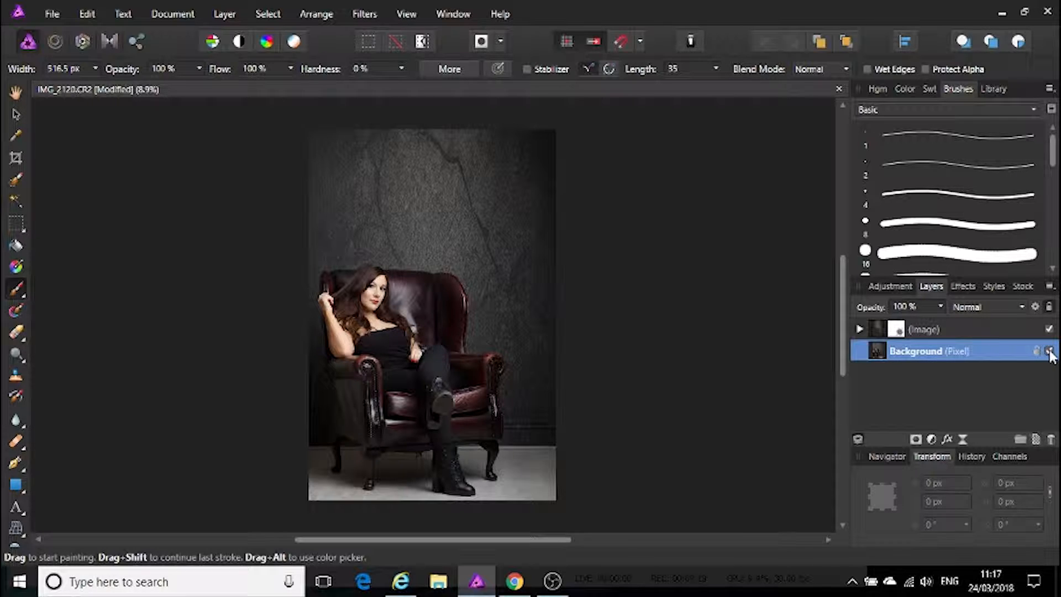
click(941, 328)
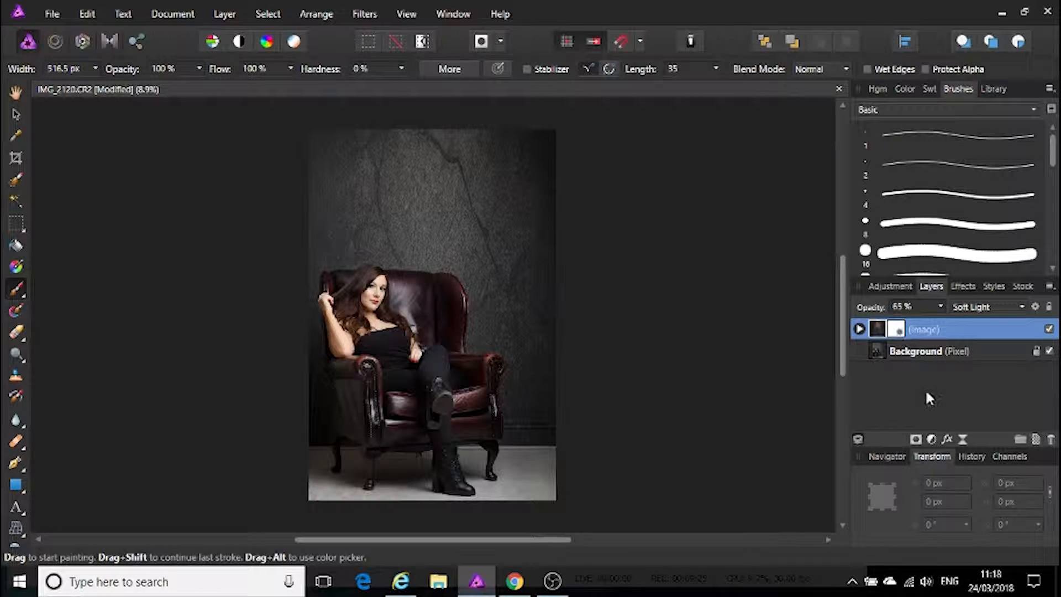
click(899, 288)
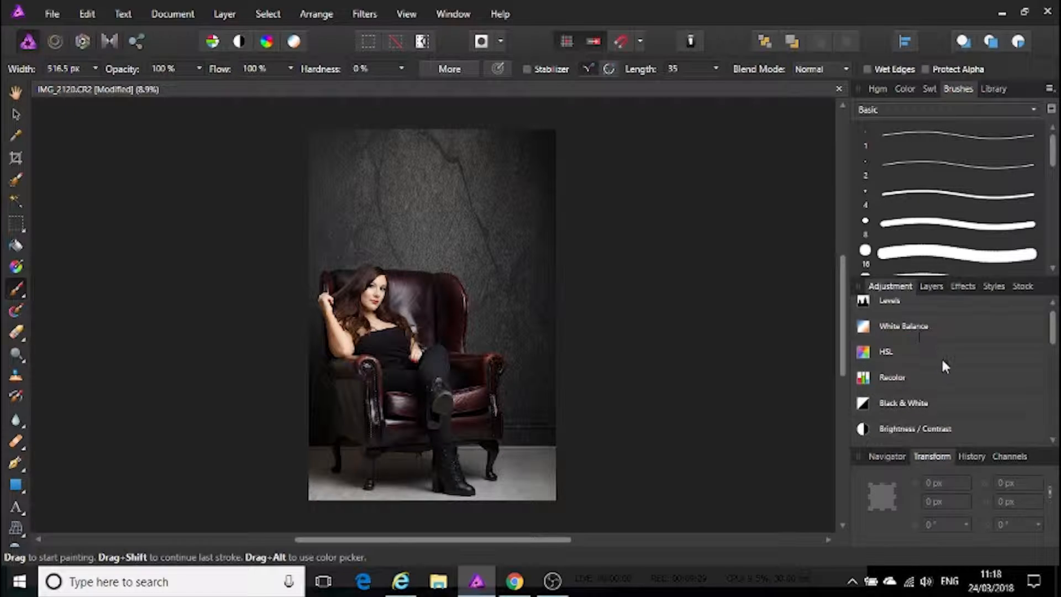
drag(1053, 334, 1053, 379)
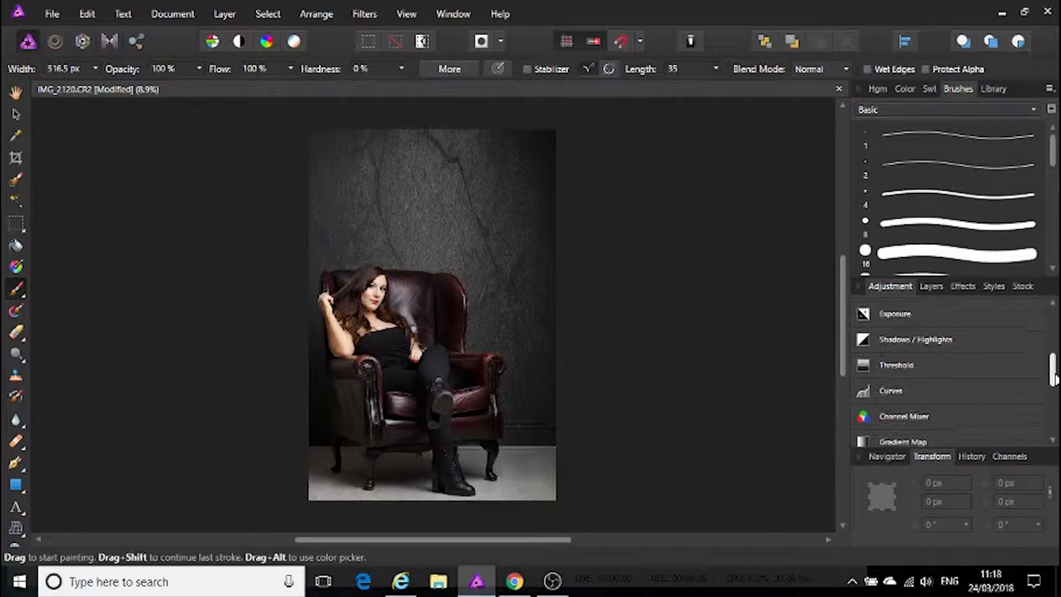
click(880, 387)
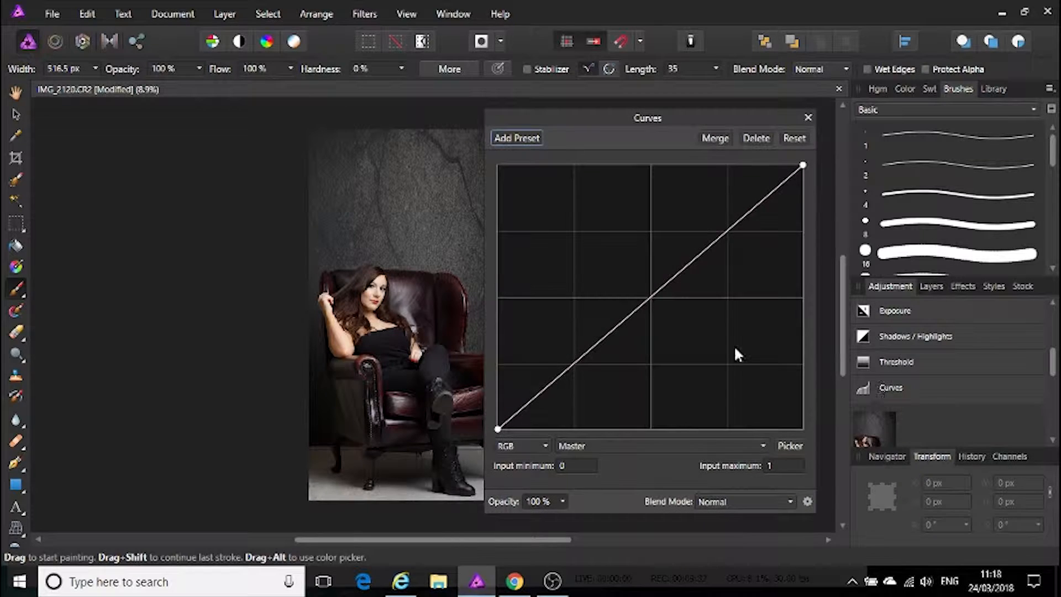
drag(498, 429, 533, 392)
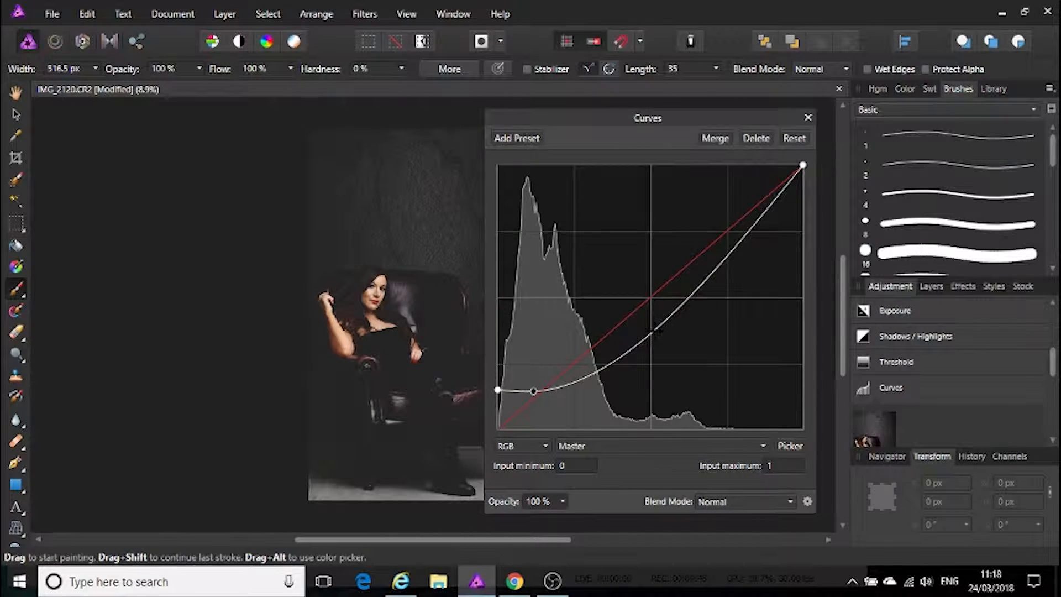
drag(652, 331, 638, 286)
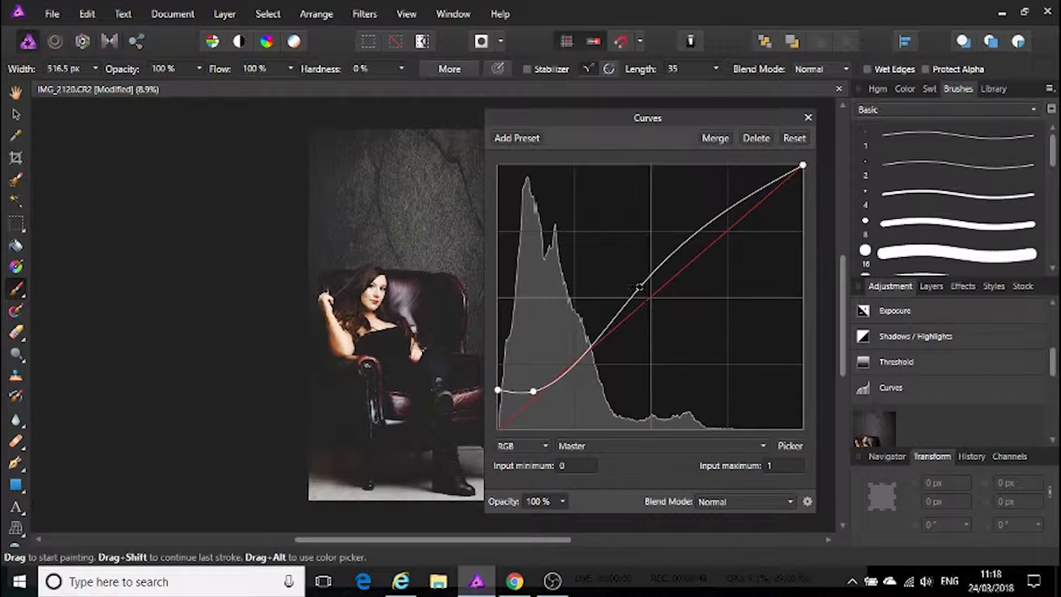
click(807, 117)
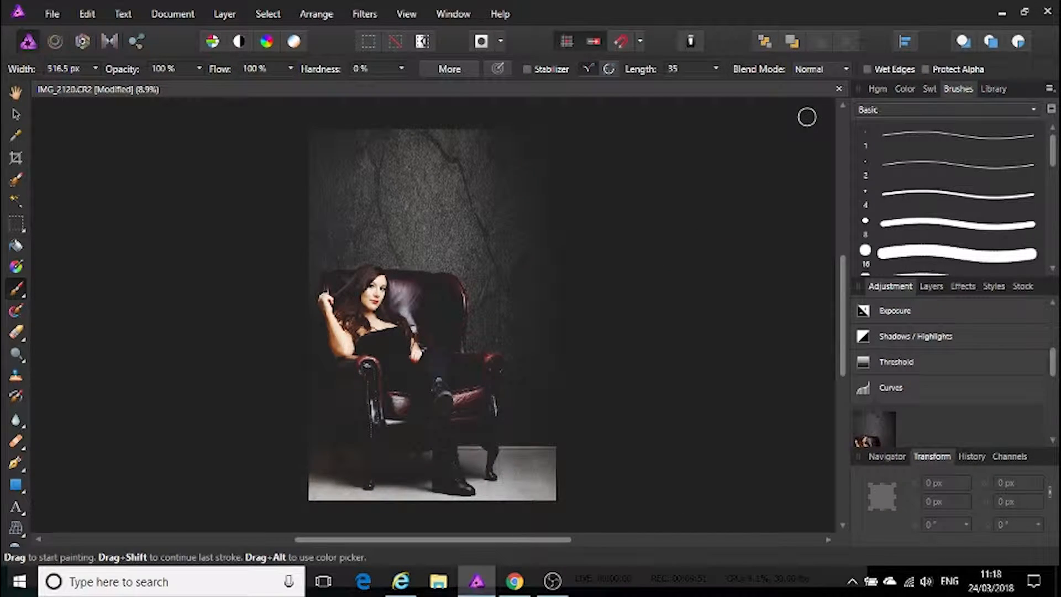
- Lower the Curves adjustment layer's opacity to 50 %
click(940, 286)
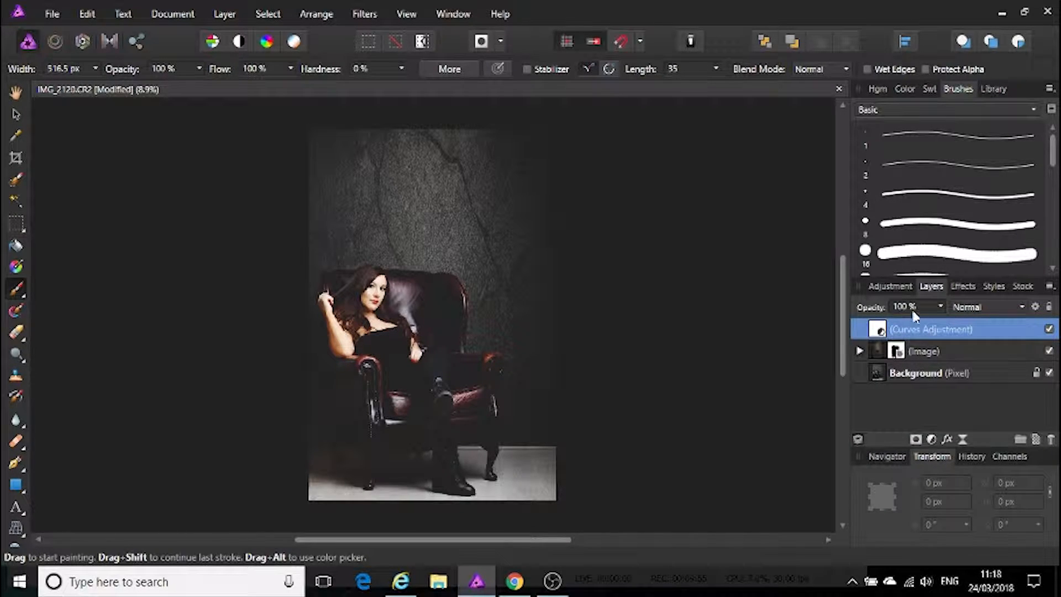
drag(939, 303, 900, 327)
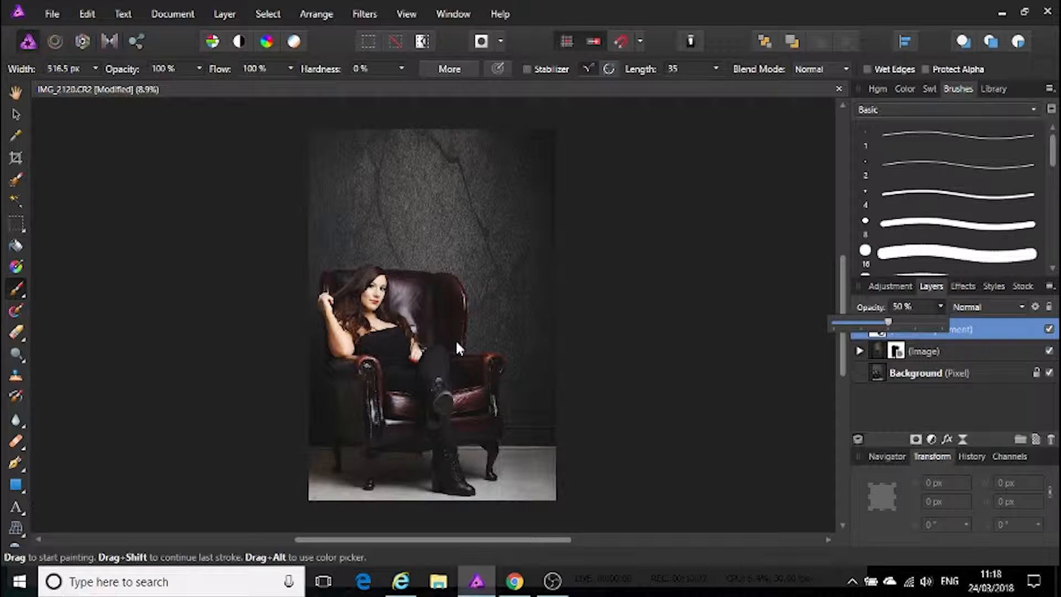
click(665, 286)
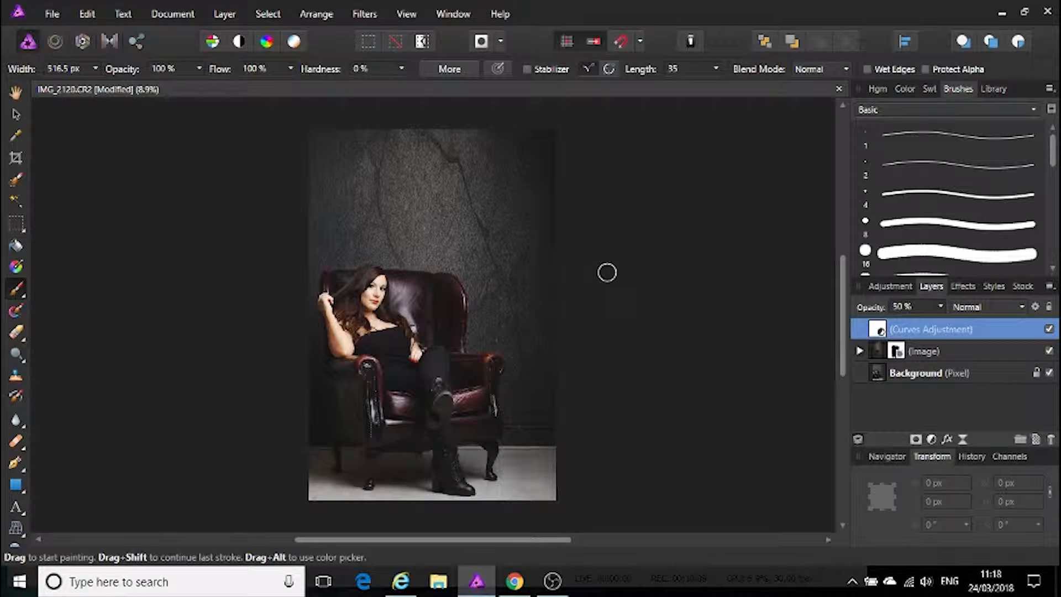
- With the brush reduced to 165.6 px, refine the texture layer's mask along the woman's raised arm and the chair's outer edge
key(ctrl+plus)
key(ctrl+plus)
key(ctrl+plus)
key(ctrl+plus)
key(ctrl+plus)
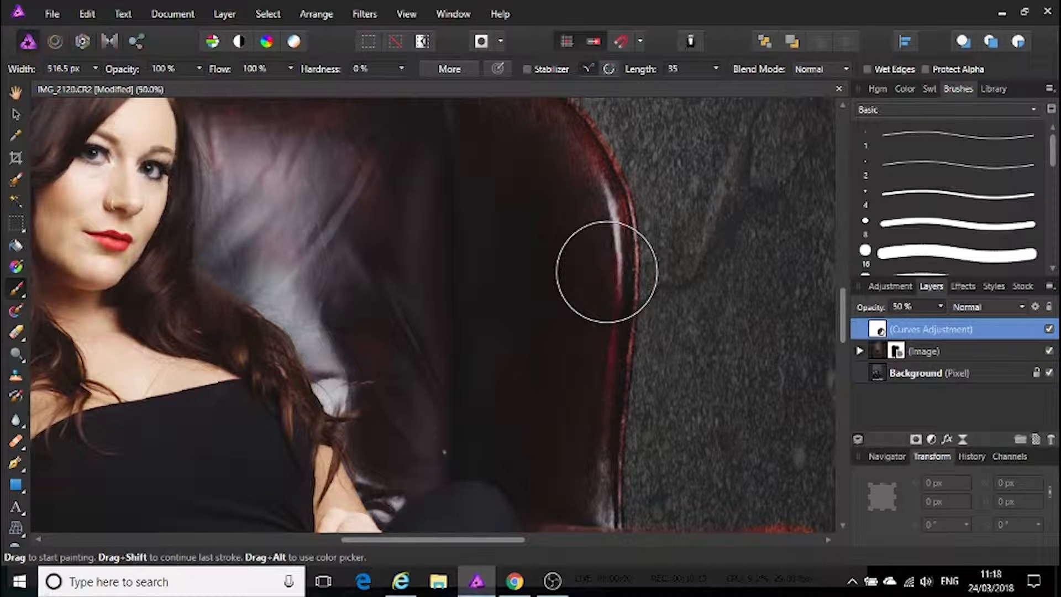
key(ctrl+minus)
key(ctrl+minus)
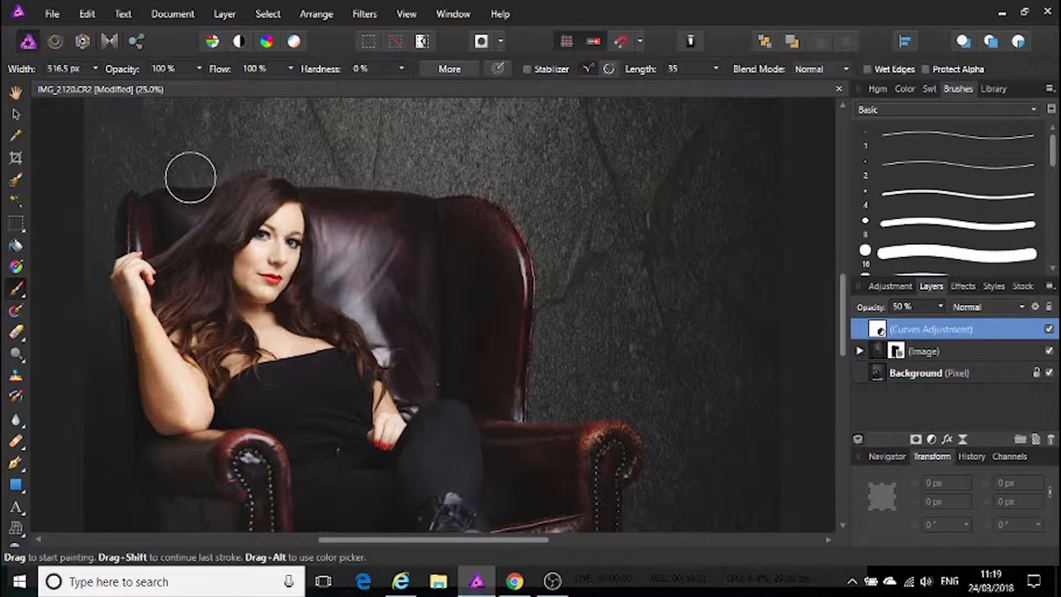
key(bracketleft)
key(bracketleft)
key(bracketleft)
key(bracketleft)
key(bracketleft)
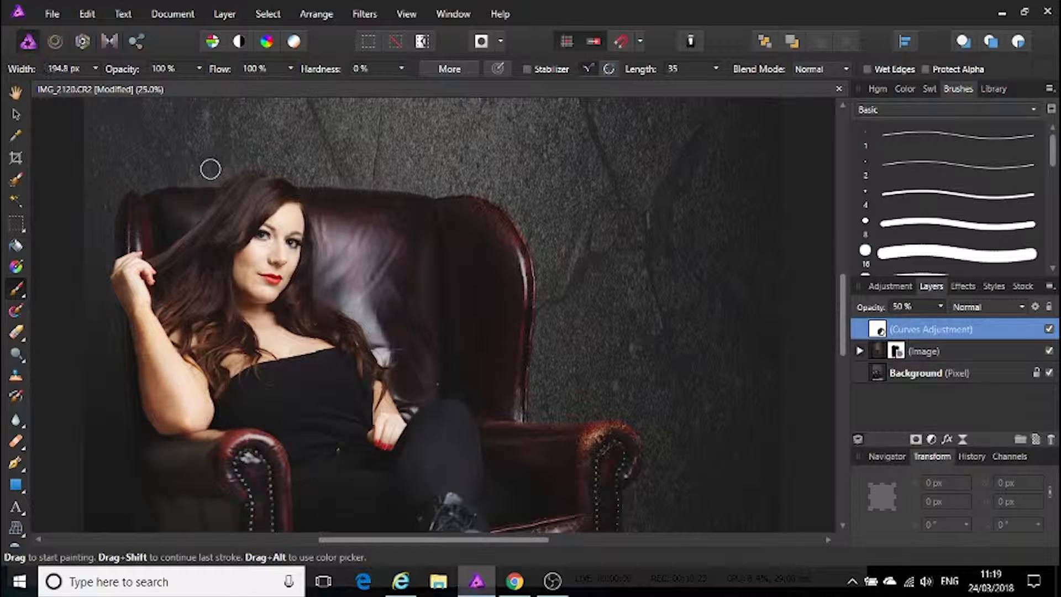
click(891, 357)
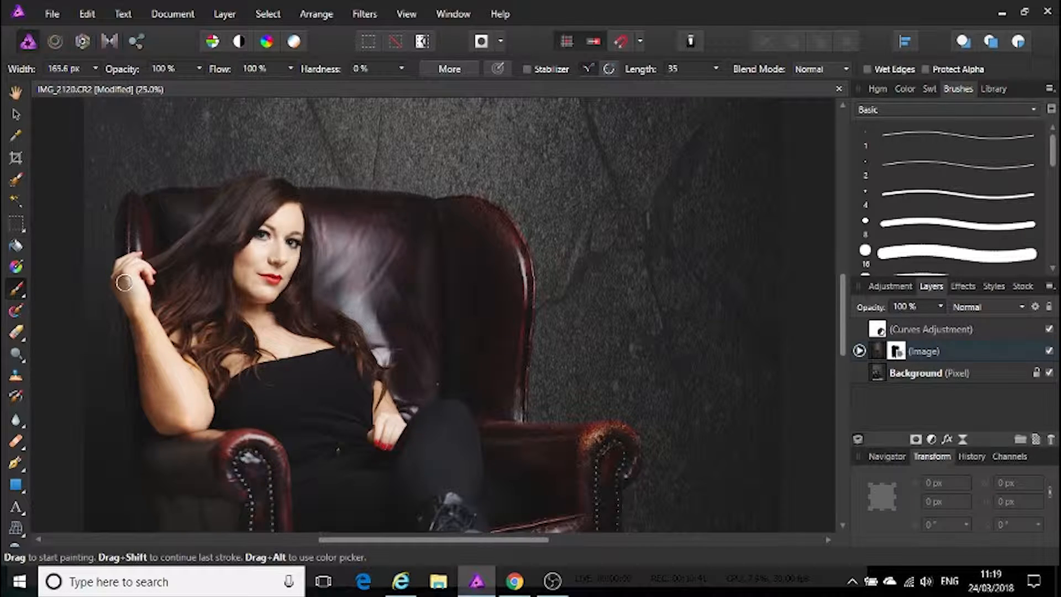
mouse_move(123, 276)
mouse_down()
mouse_move(163, 425)
mouse_move(159, 458)
mouse_move(150, 417)
mouse_move(155, 465)
mouse_move(142, 384)
mouse_move(140, 449)
mouse_move(134, 306)
mouse_move(195, 429)
mouse_move(168, 394)
mouse_move(177, 429)
mouse_move(152, 338)
mouse_up()
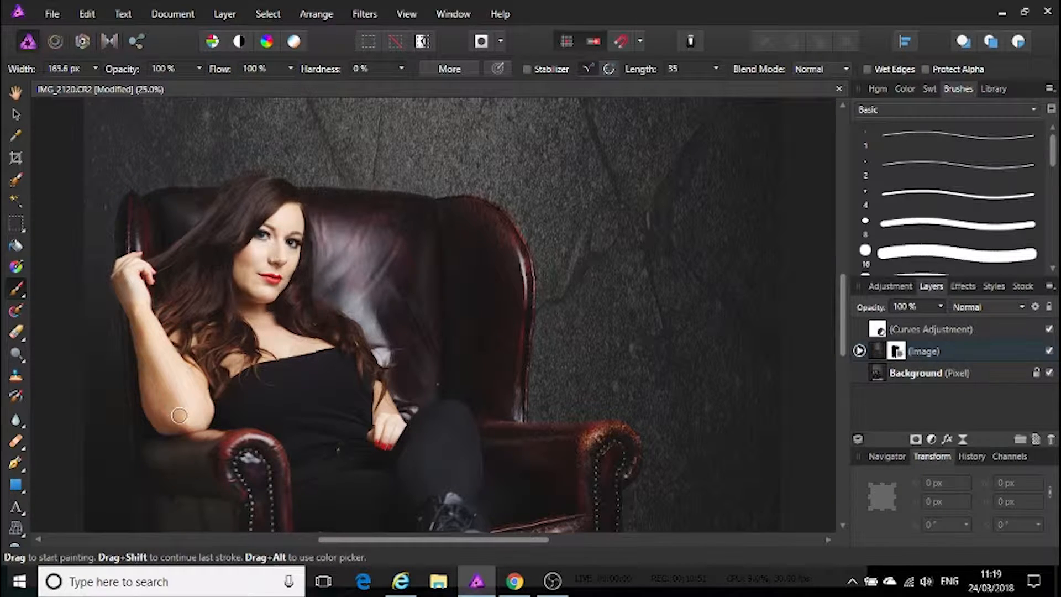
mouse_move(491, 177)
mouse_down()
mouse_move(454, 240)
mouse_move(449, 214)
mouse_move(478, 210)
mouse_move(489, 220)
mouse_move(447, 209)
mouse_move(479, 210)
mouse_move(516, 259)
mouse_move(393, 207)
mouse_move(433, 205)
mouse_move(310, 200)
mouse_move(384, 204)
mouse_move(409, 224)
mouse_move(502, 384)
mouse_move(504, 457)
mouse_move(541, 441)
mouse_move(504, 431)
mouse_move(569, 434)
mouse_move(571, 455)
mouse_up()
- Set up the Healing Brush at 141.9 px and sample clean skirting beside the white mark on the photo's lower left edge
key(ctrl+minus)
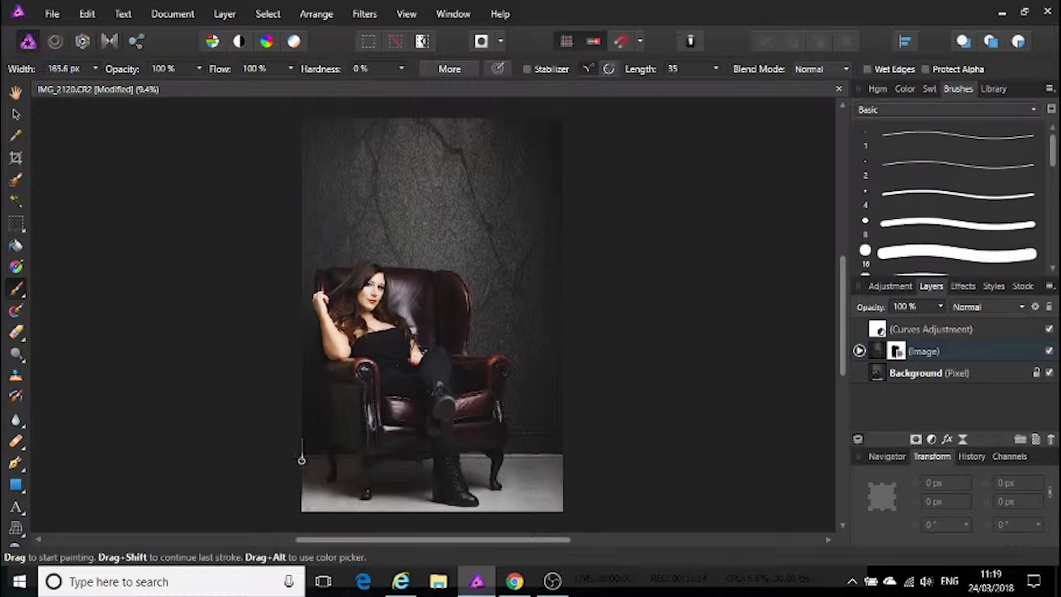
click(17, 446)
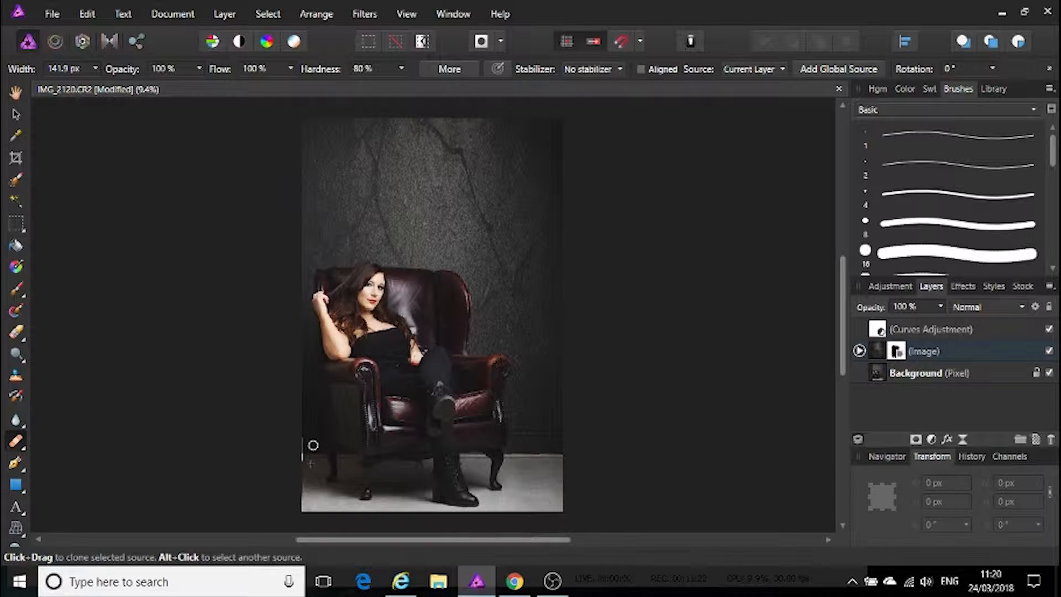
key(ctrl+plus)
key(ctrl+plus)
key(space)
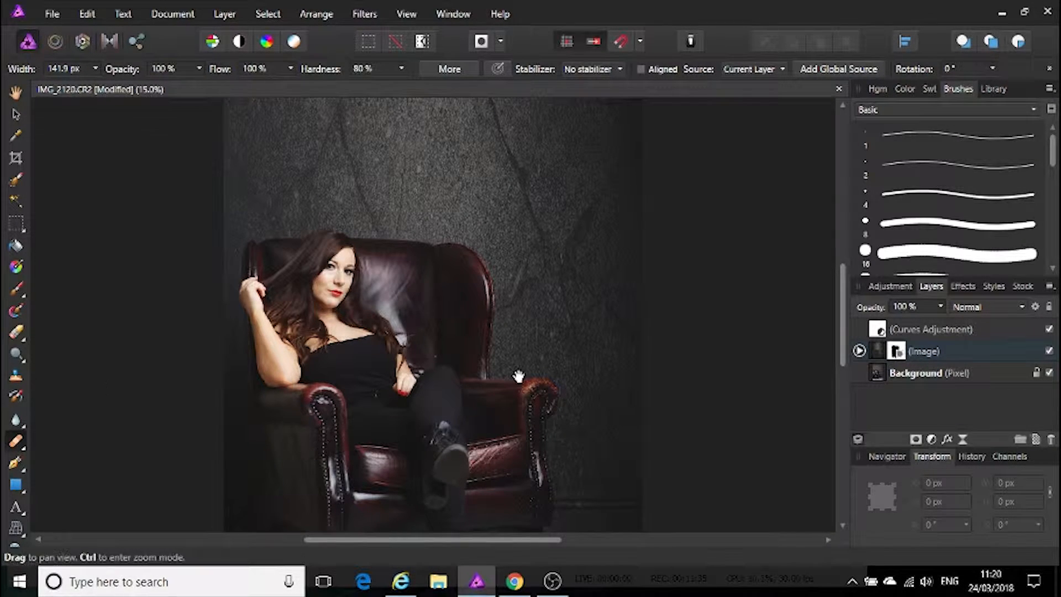
click(16, 93)
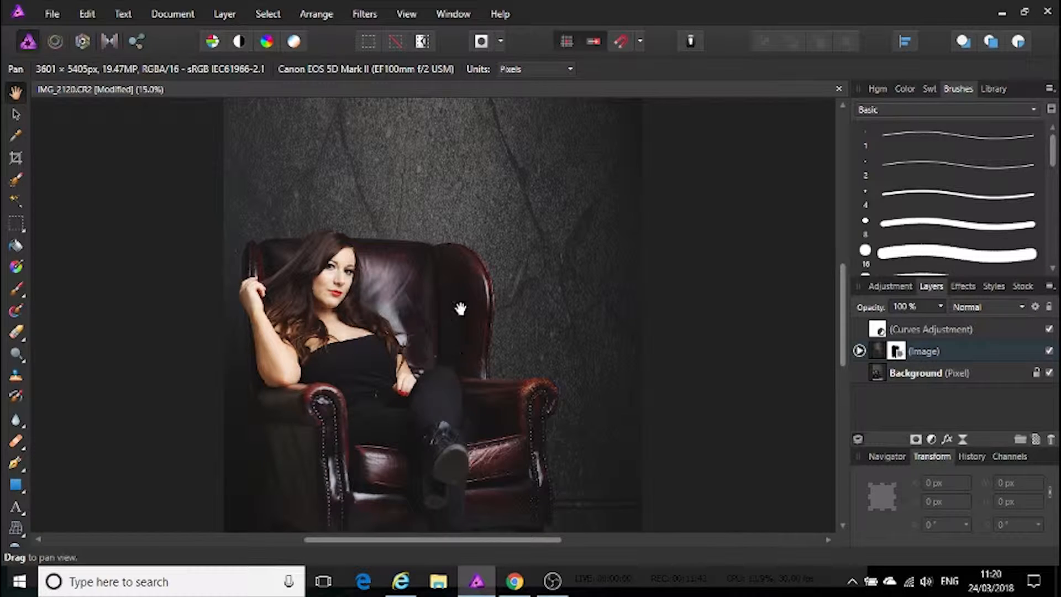
drag(472, 230, 555, 25)
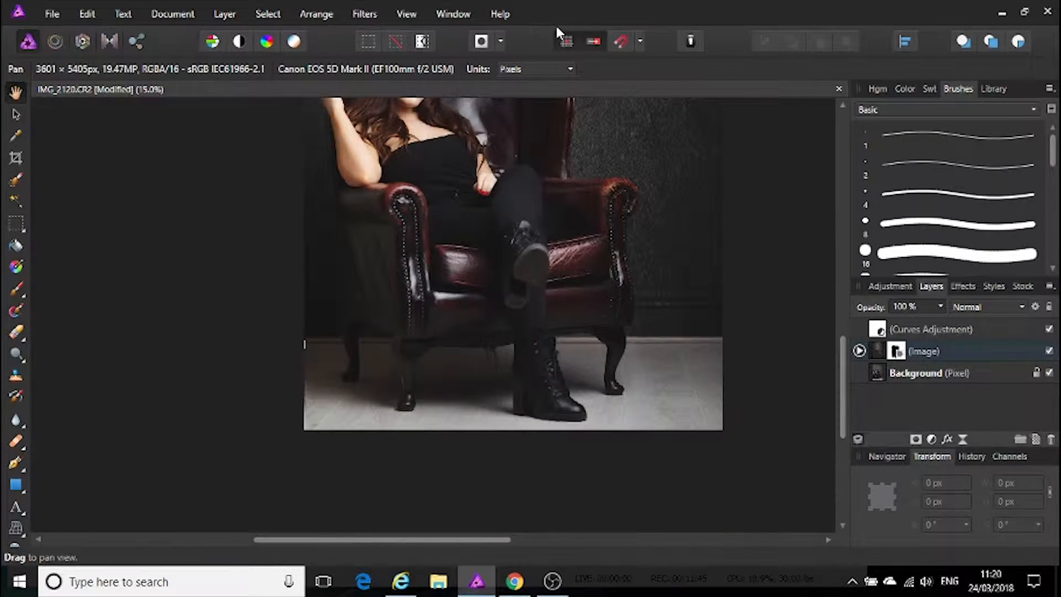
drag(335, 328, 360, 305)
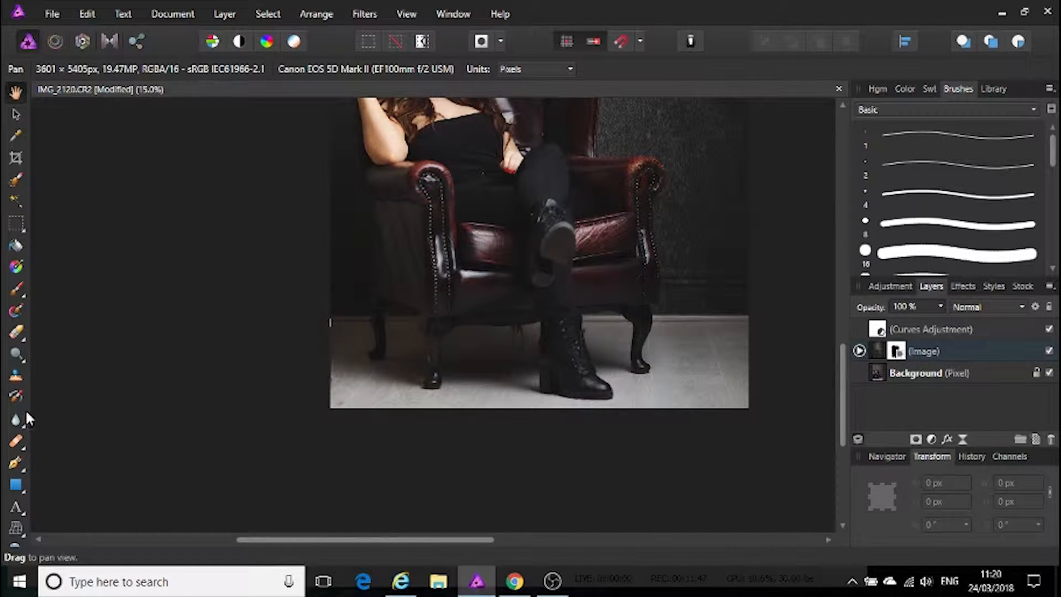
click(16, 441)
alt+click(355, 319)
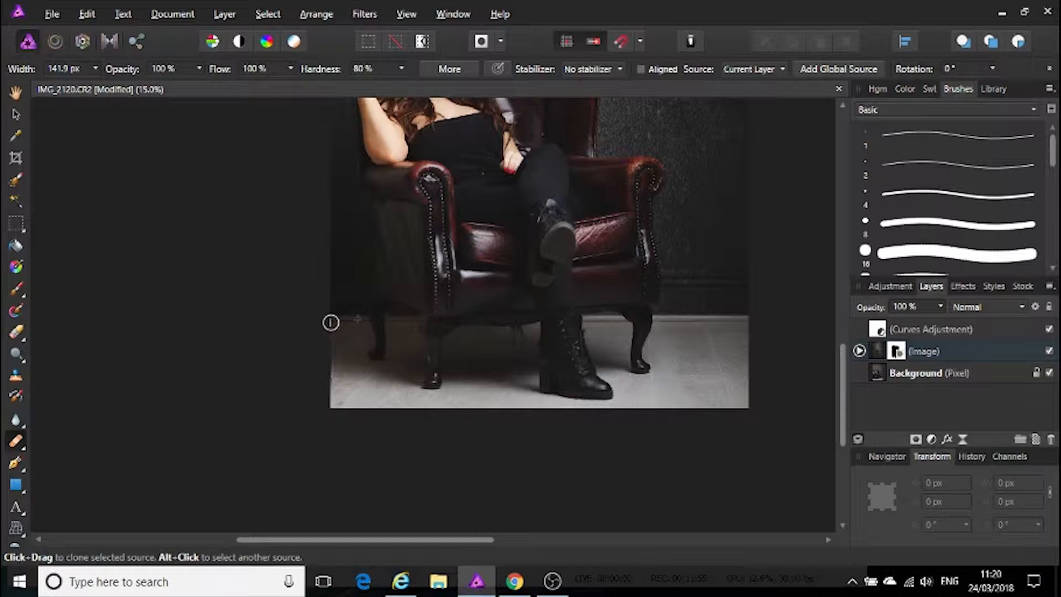
scroll(315, 396, up, 5)
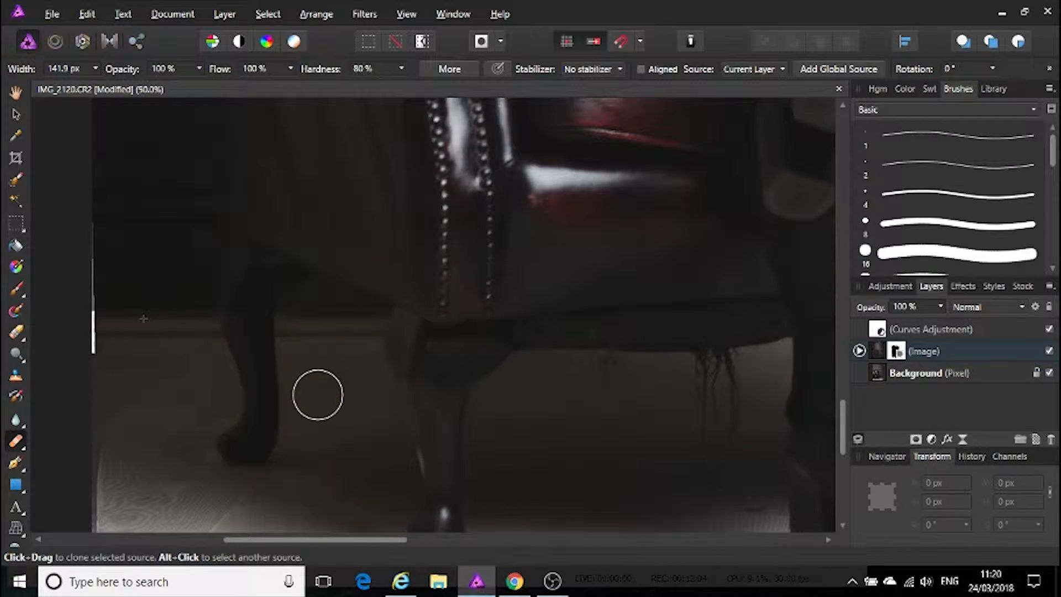
- On the Background layer, heal the white line along the photo's lower left edge, resampling clean floor beside the rear chair leg
click(903, 373)
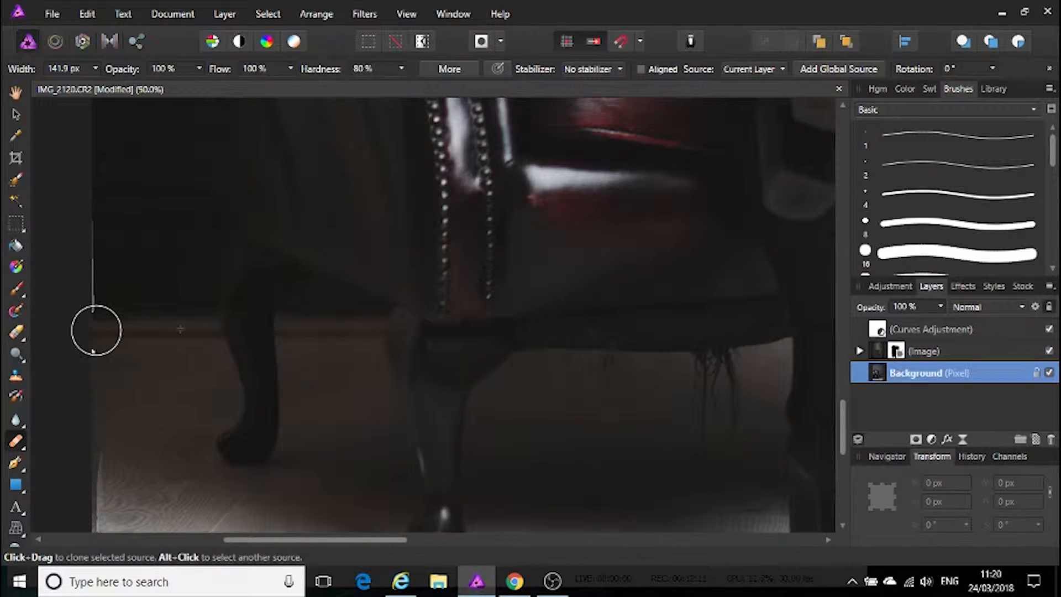
click(102, 468)
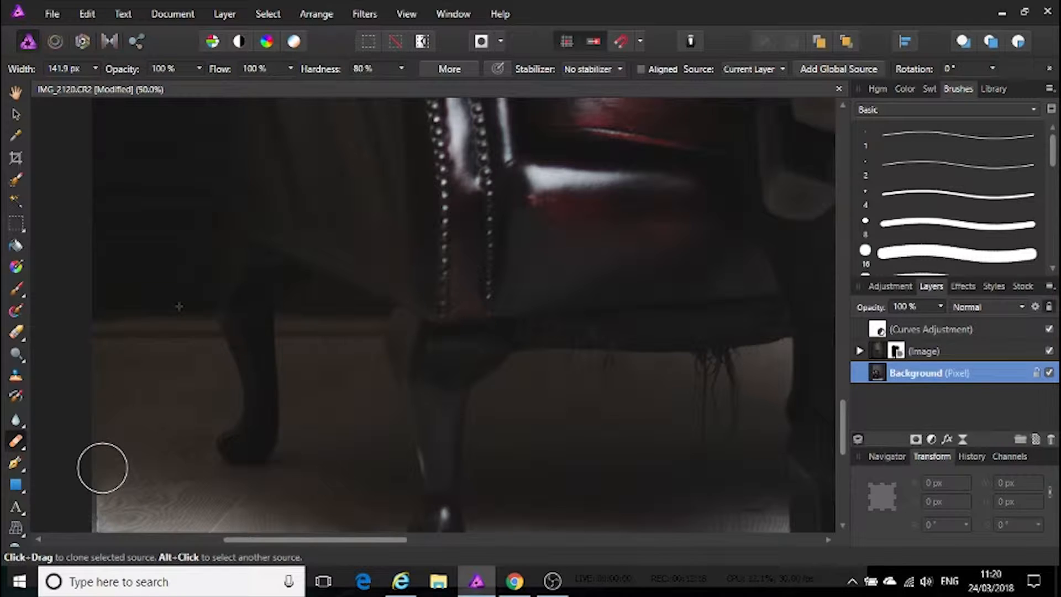
drag(171, 409, 166, 445)
alt+click(161, 464)
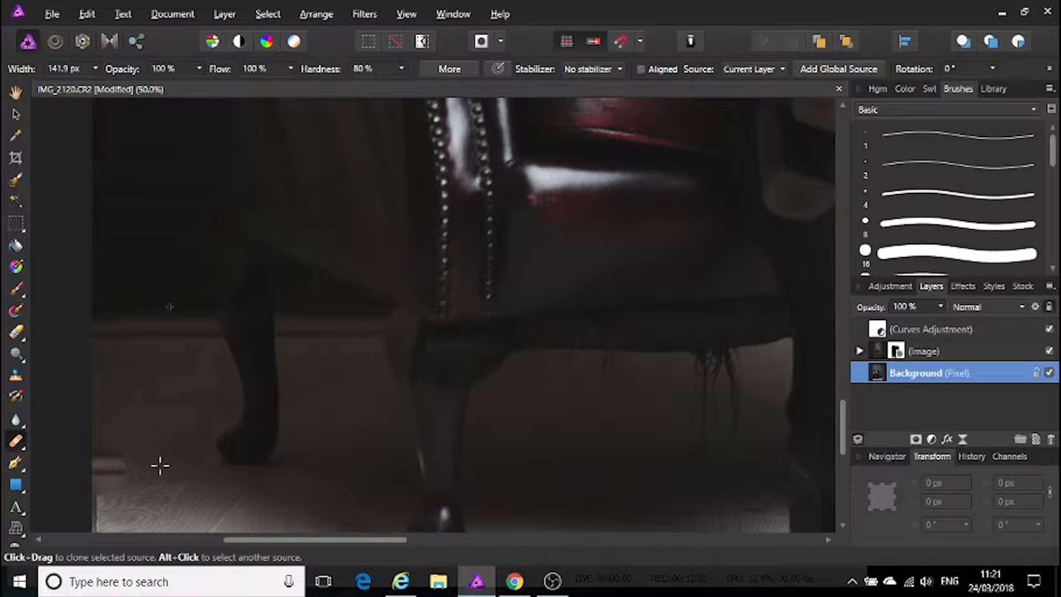
mouse_move(113, 466)
mouse_down()
mouse_move(97, 465)
mouse_move(83, 516)
mouse_move(95, 469)
mouse_move(108, 464)
mouse_up()
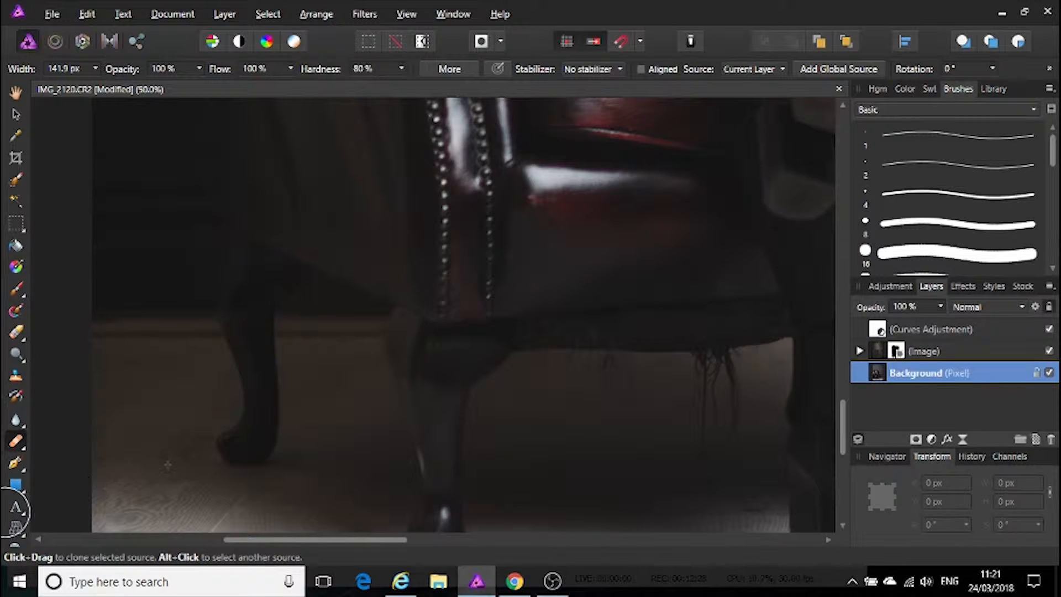
mouse_move(220, 322)
mouse_down()
mouse_move(266, 315)
mouse_move(276, 338)
mouse_up()
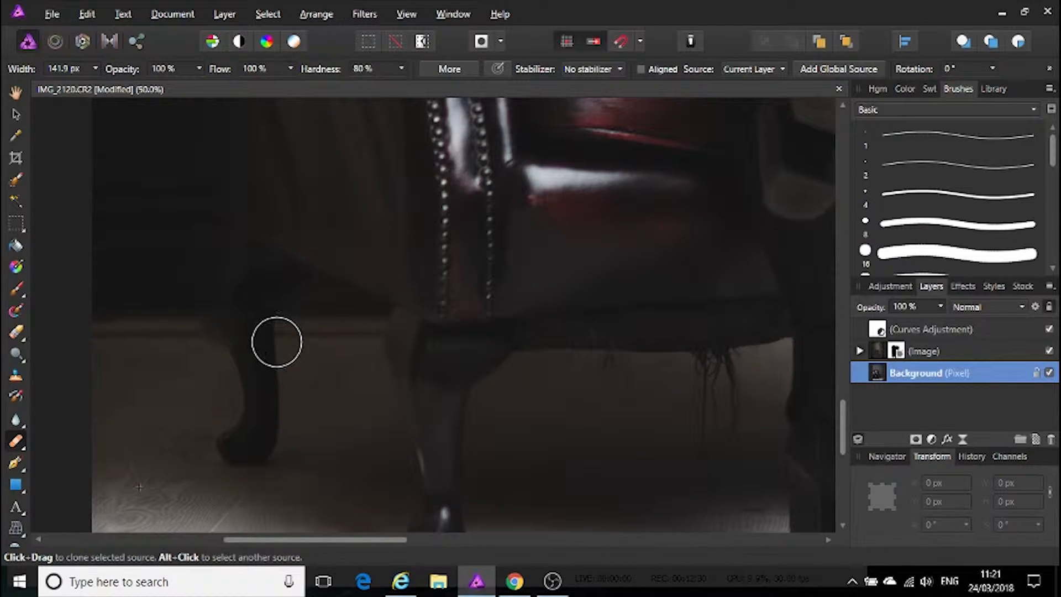
- Inspect the floor and lower edge of the photo, and fit the whole portrait in view
key(space)
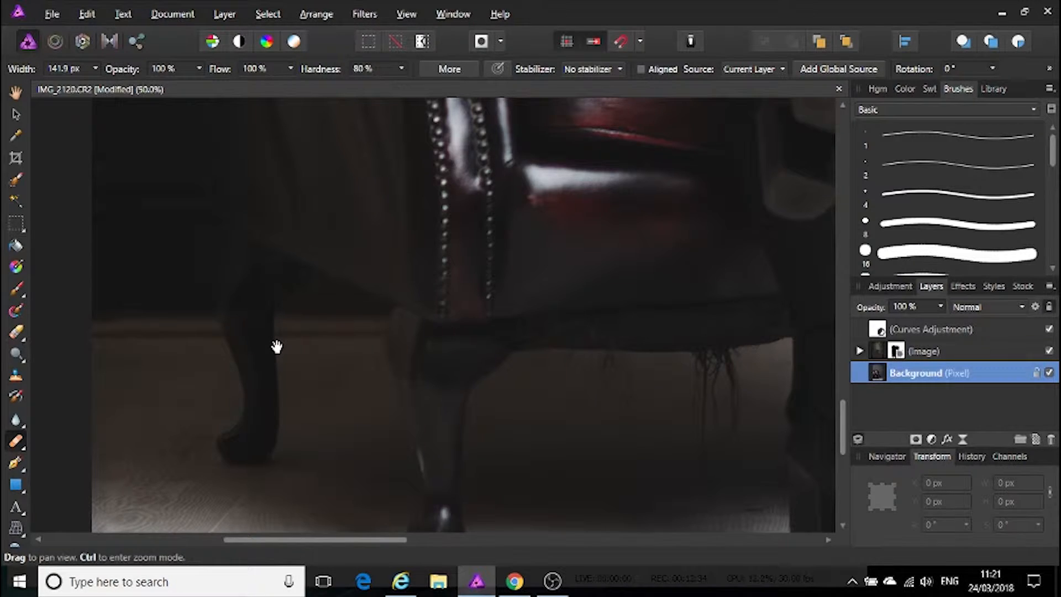
click(15, 93)
drag(255, 320, 260, 194)
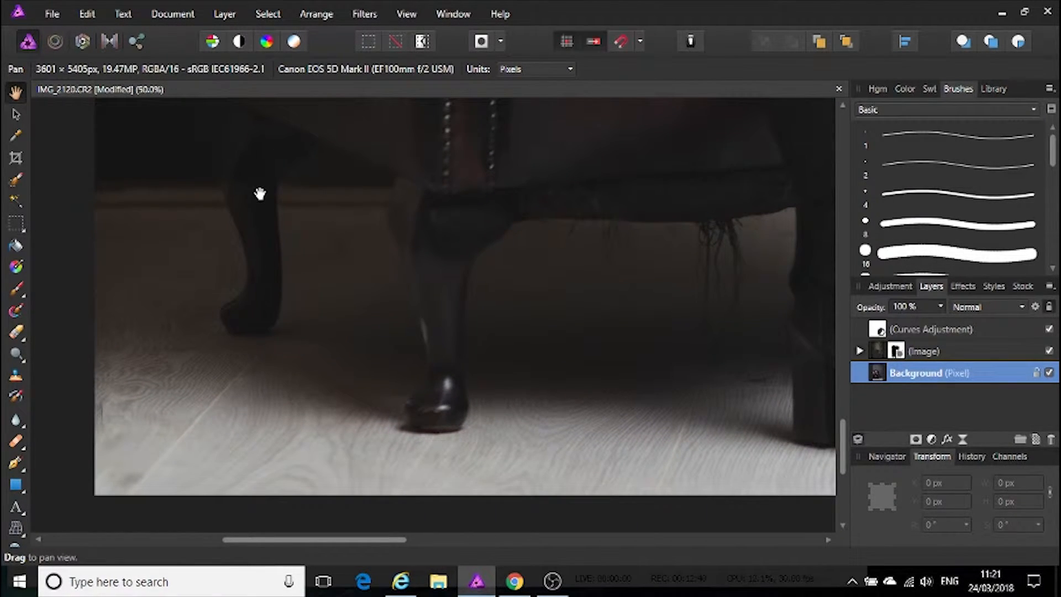
key(ctrl+minus)
key(ctrl+minus)
key(ctrl+minus)
key(ctrl+minus)
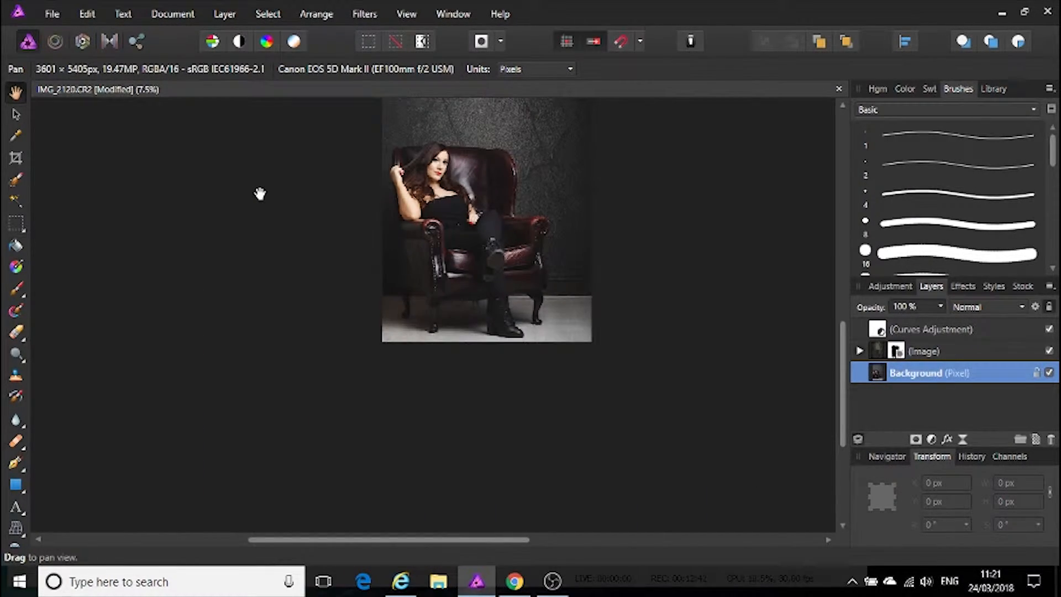
key(ctrl+plus)
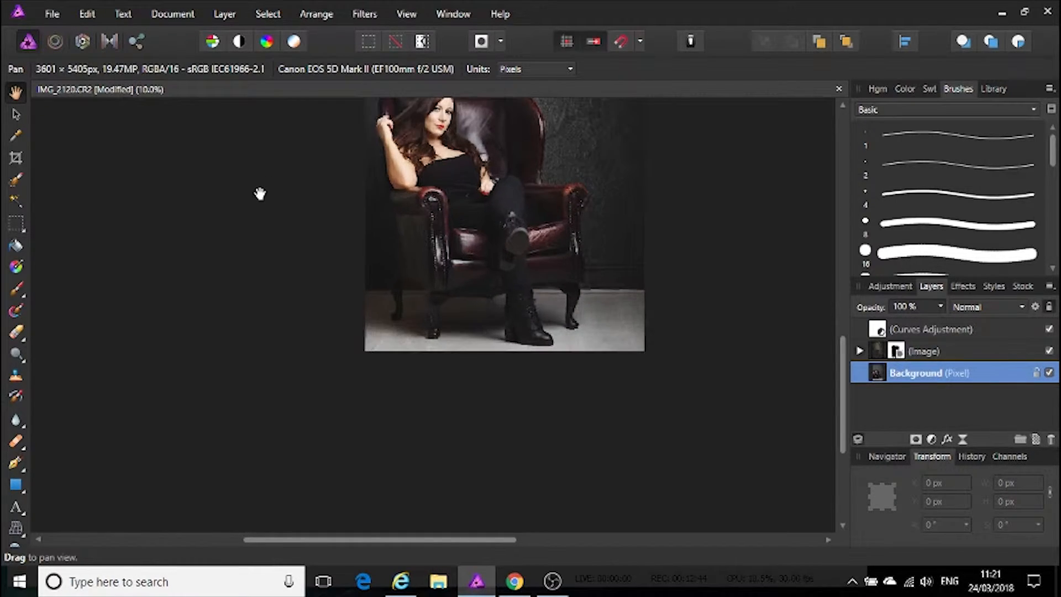
key(ctrl+0)
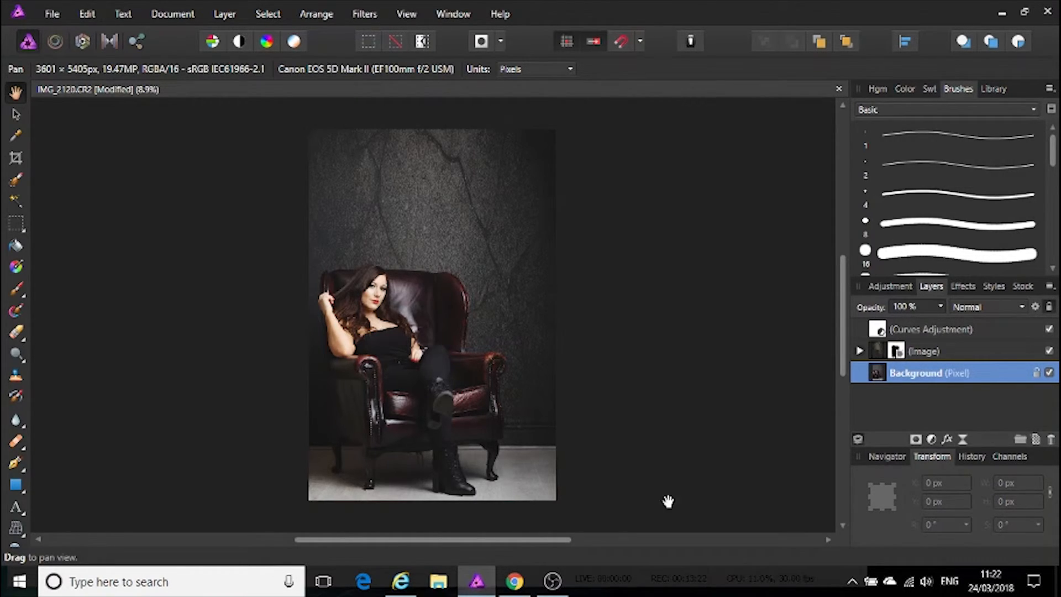
click(553, 581)
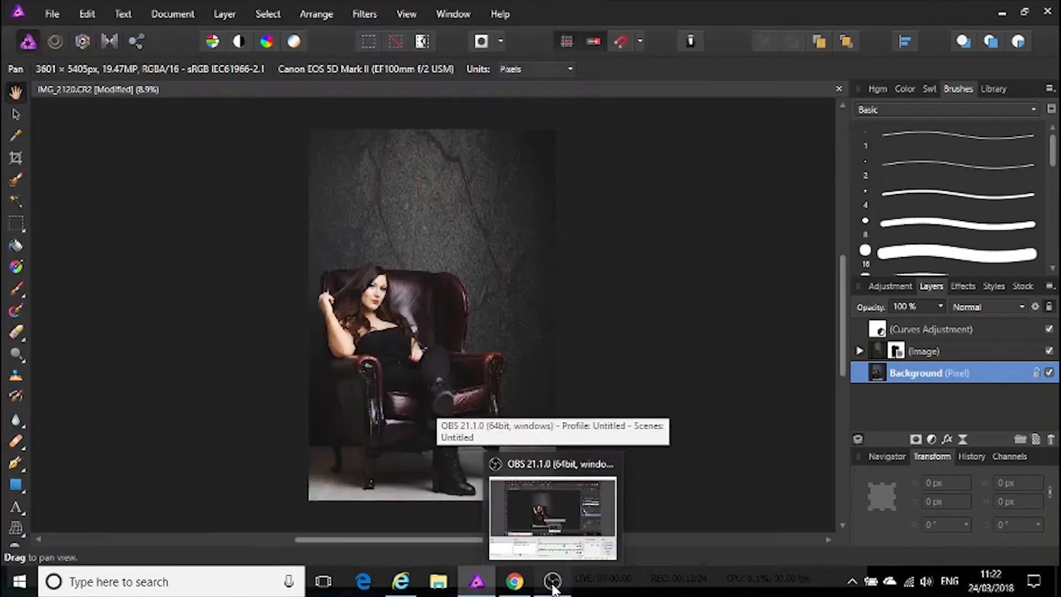
click(552, 582)
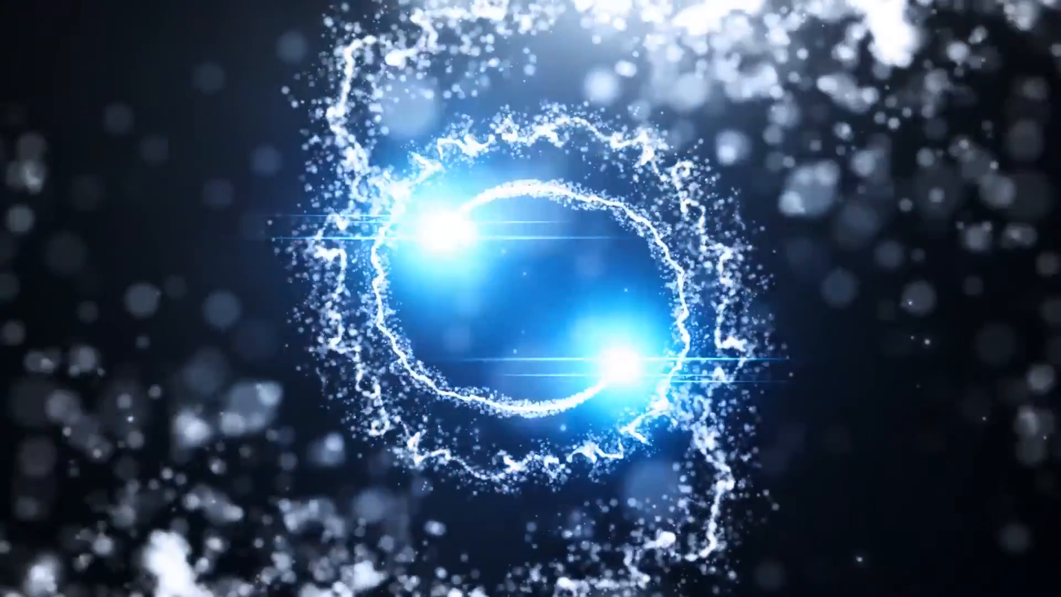